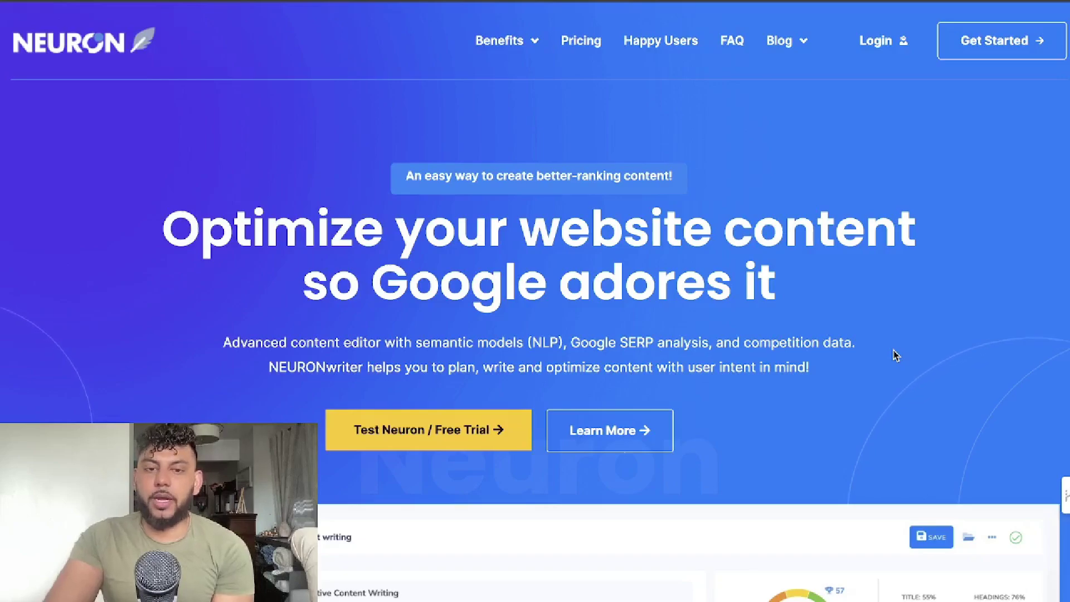
Look over the NEURONwriter homepage down to the content editor preview, then go to the login.
scroll(918, 463, "down", 1)
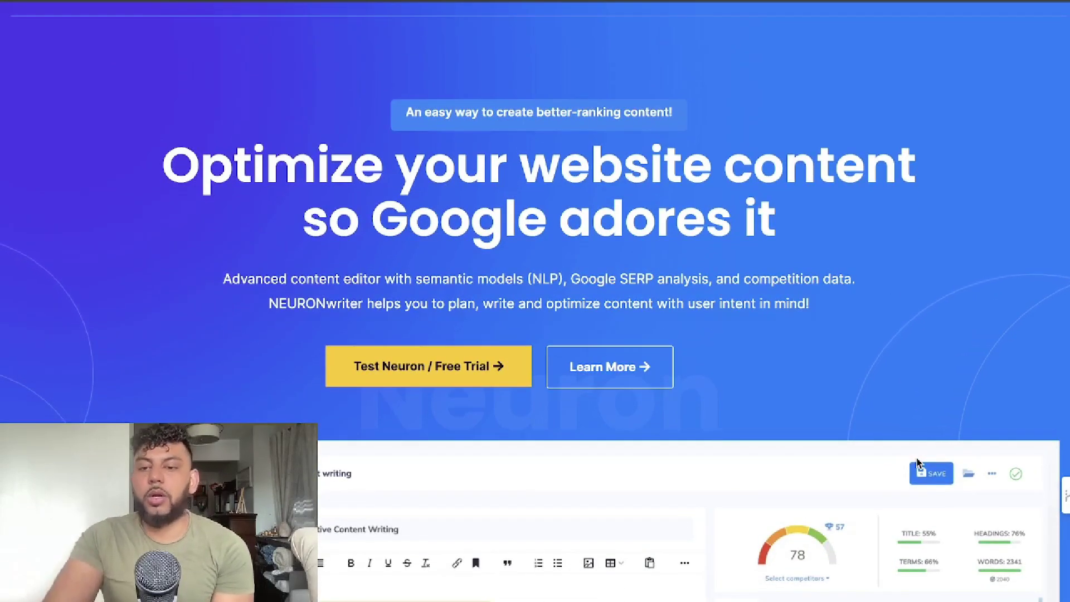
scroll(918, 463, "down", 1)
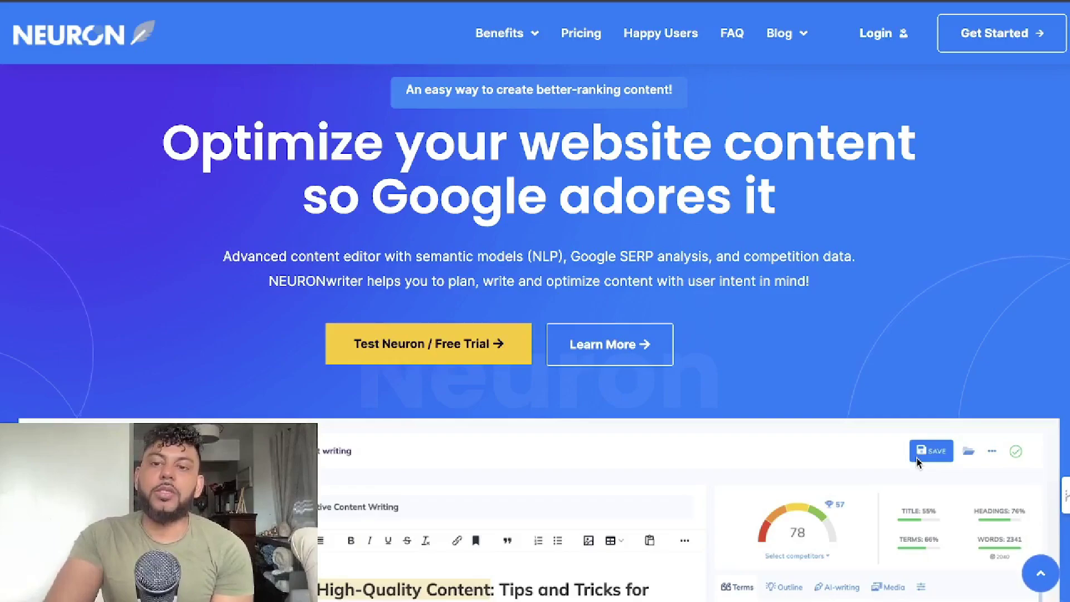
scroll(917, 464, "down", 5)
scroll(812, 174, "up", 6)
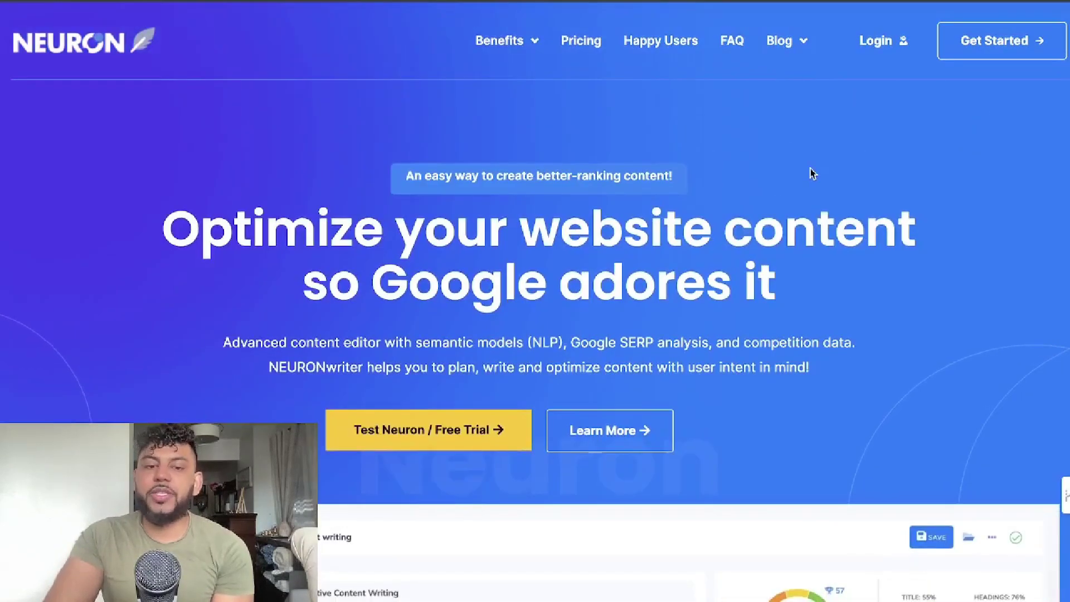
scroll(813, 173, "down", 1)
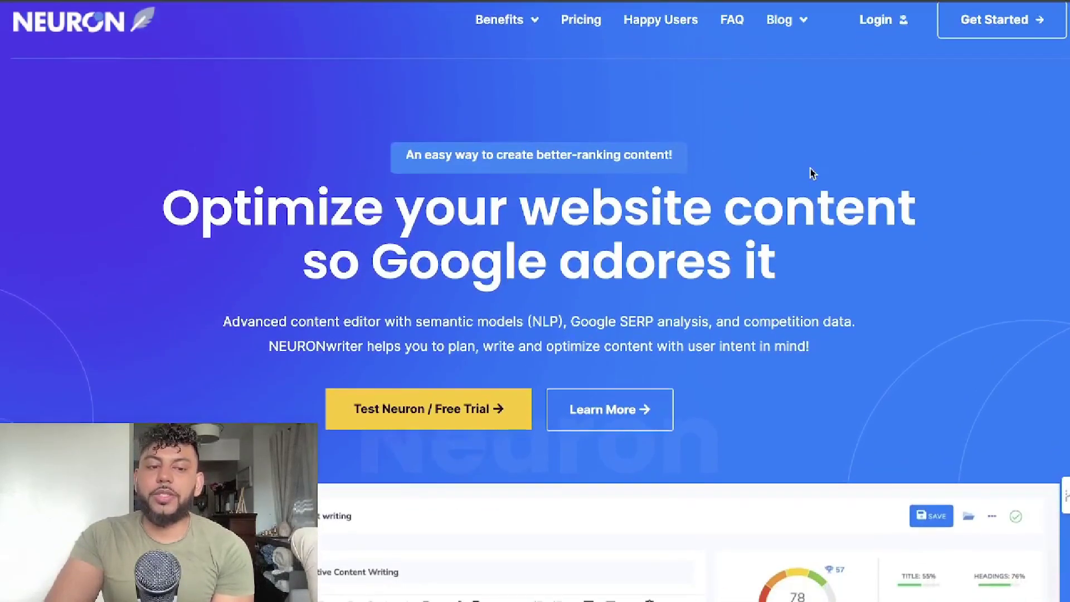
left_click(883, 19)
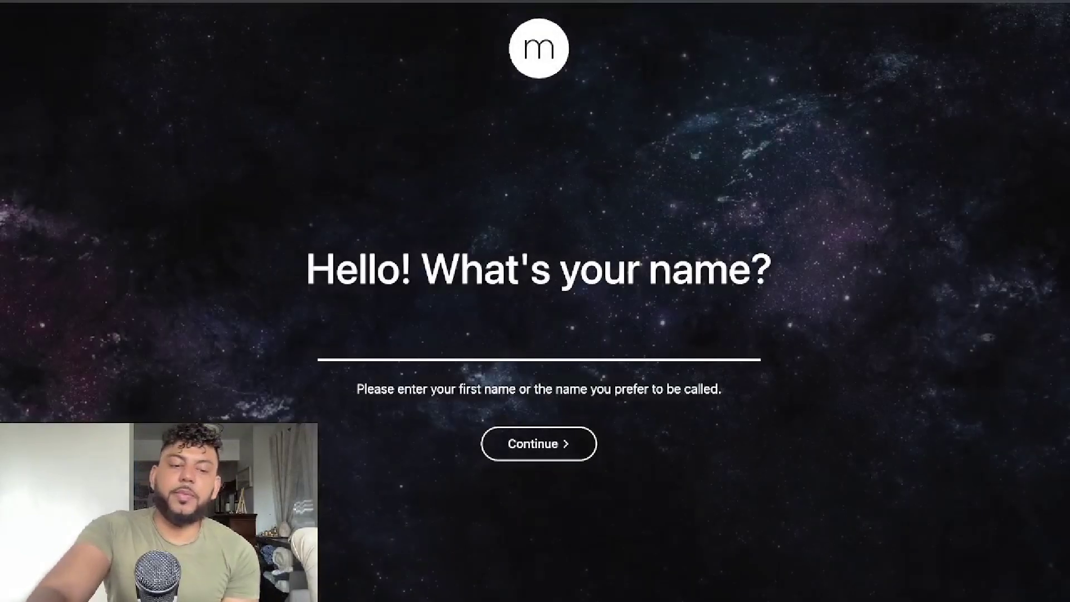
Go to AppSumo and use its product search to open the NeuronWriter deal page.
type("ap")
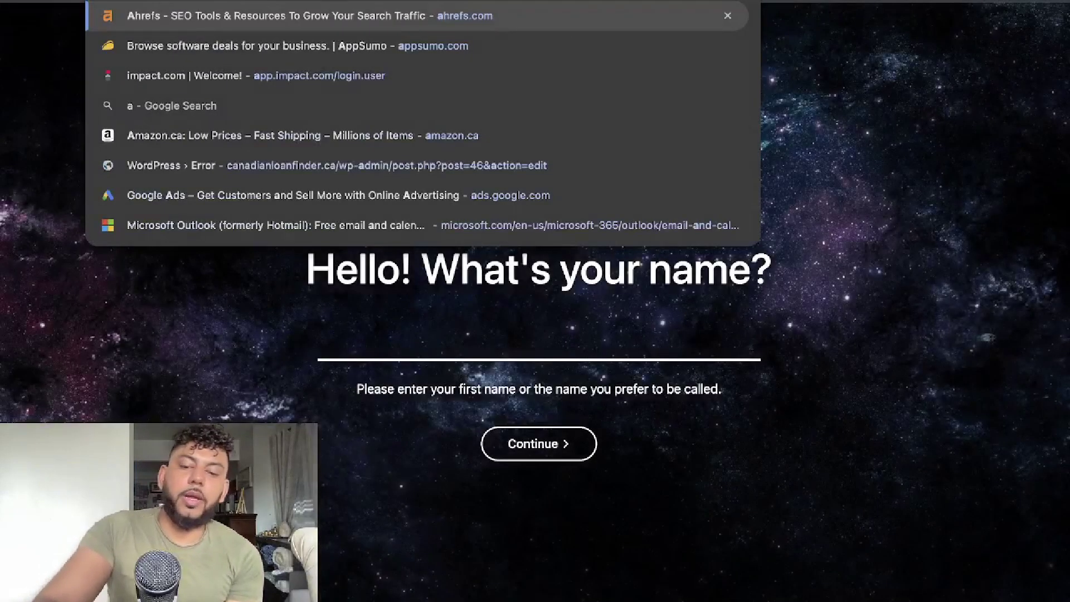
key("Return")
left_click(466, 32)
type("neur")
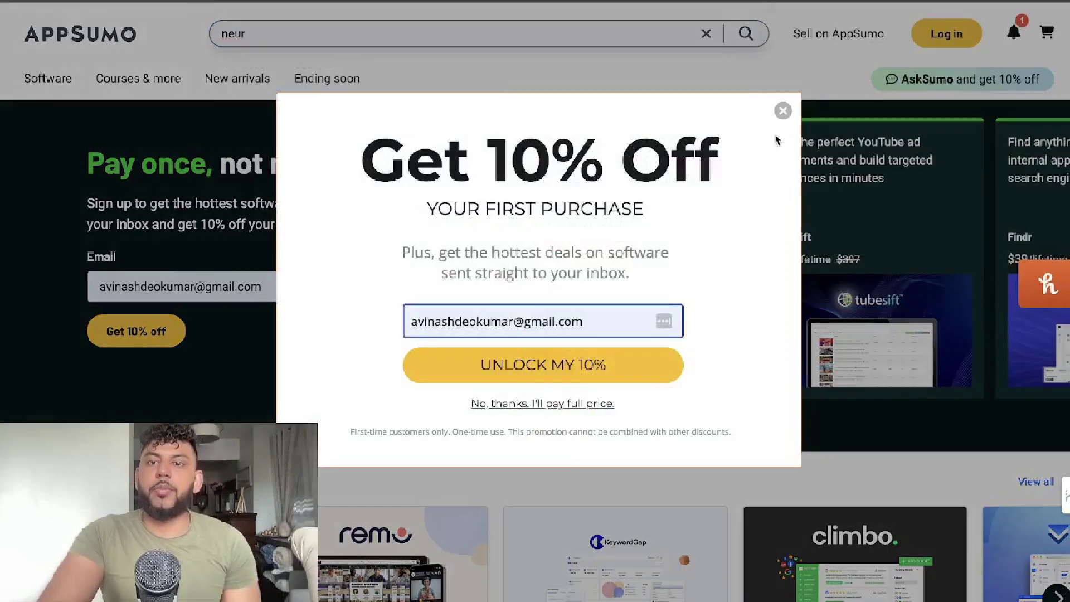
left_click(783, 111)
left_click(327, 32)
type("on")
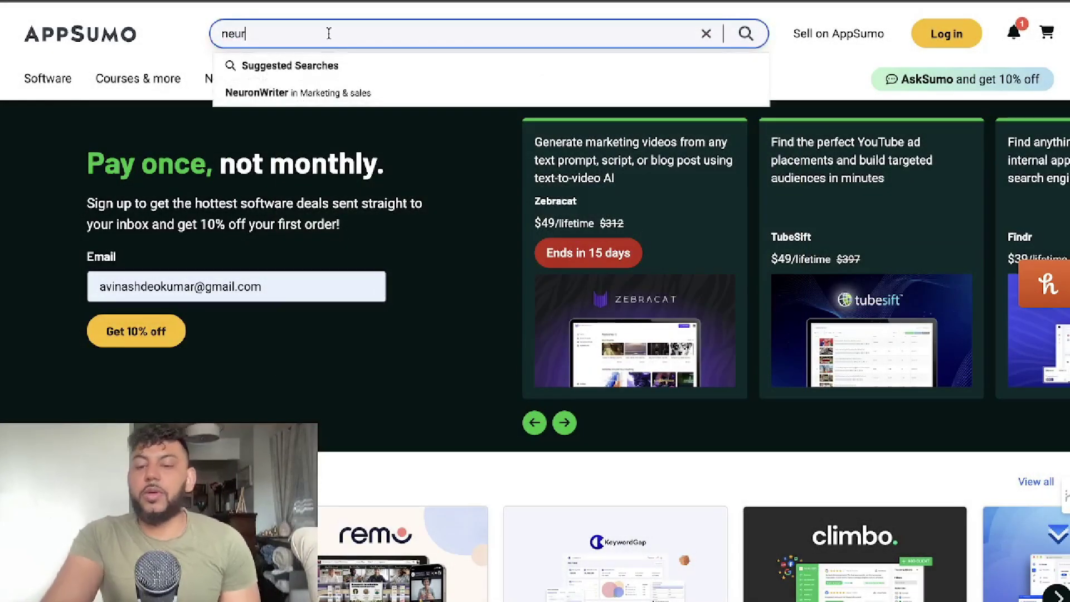
left_click(296, 94)
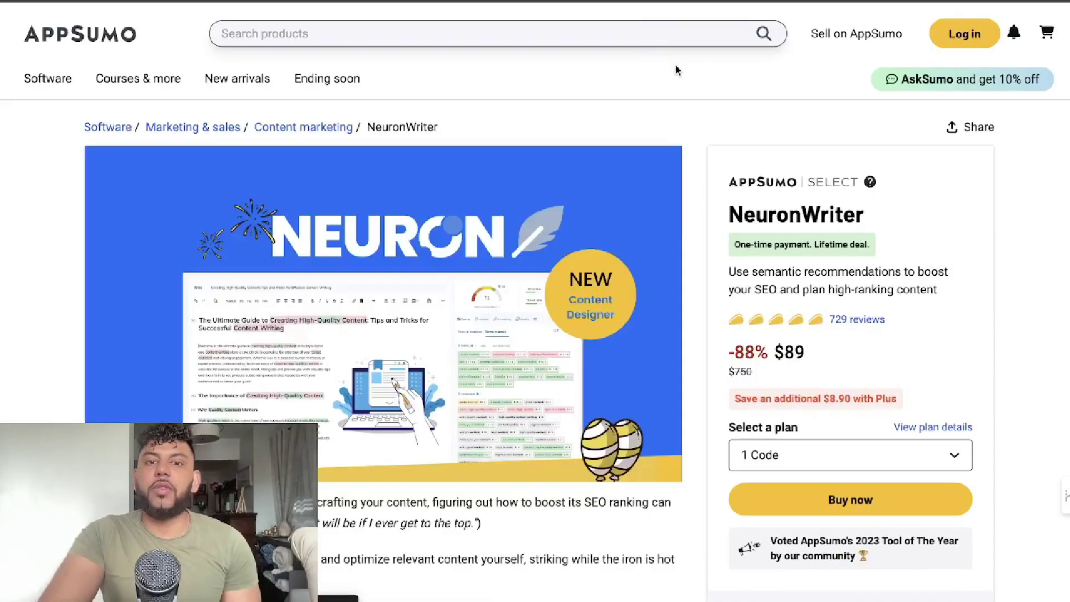
Examine the lifetime deal price on the NeuronWriter product page.
scroll(772, 260, "down", 2)
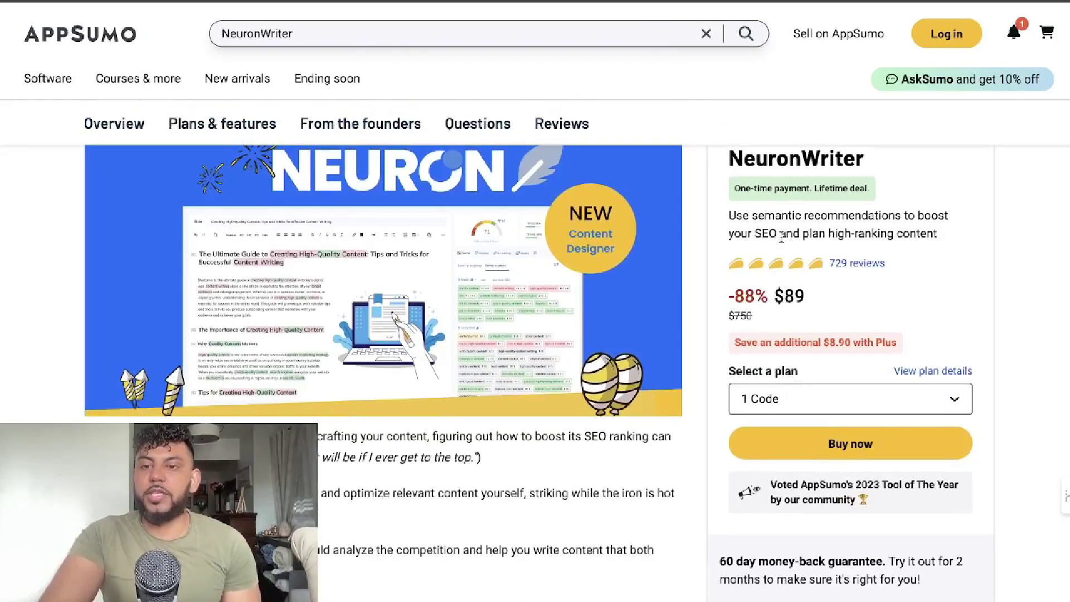
left_click_drag(820, 306, 774, 304)
scroll(614, 223, "up", 1)
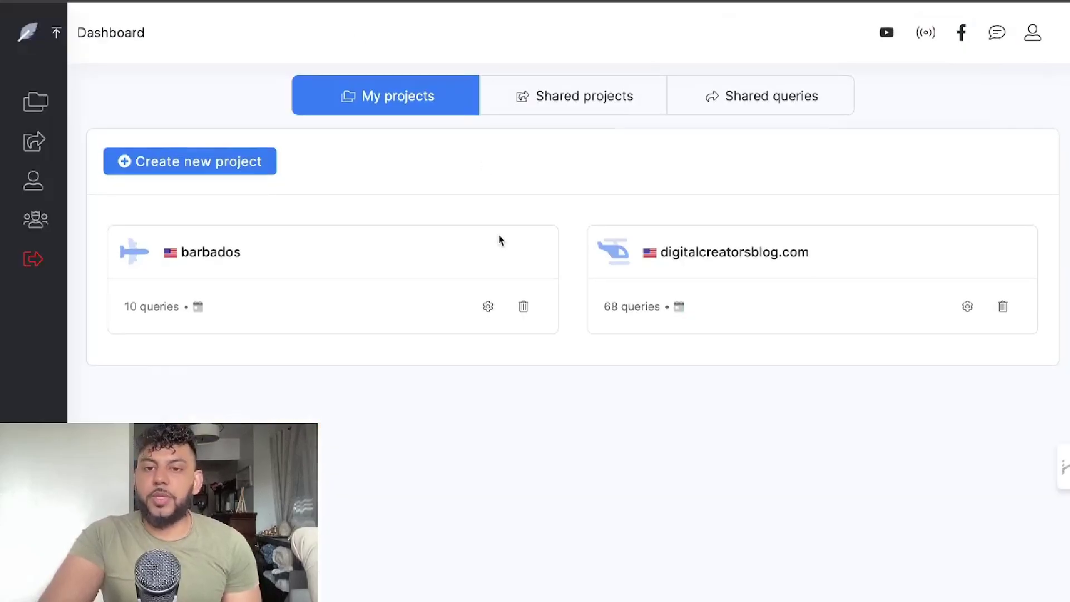
In the digitalcreatorsblog.com project of NeuronWriter, create a new content query for "best private lenders in ontario".
left_click(676, 253)
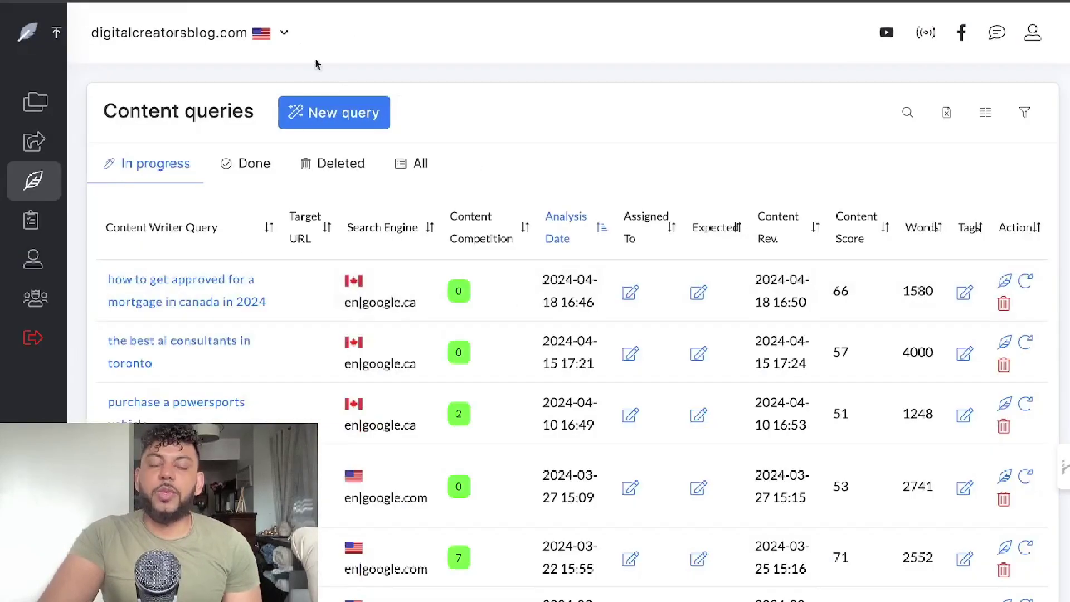
left_click(346, 121)
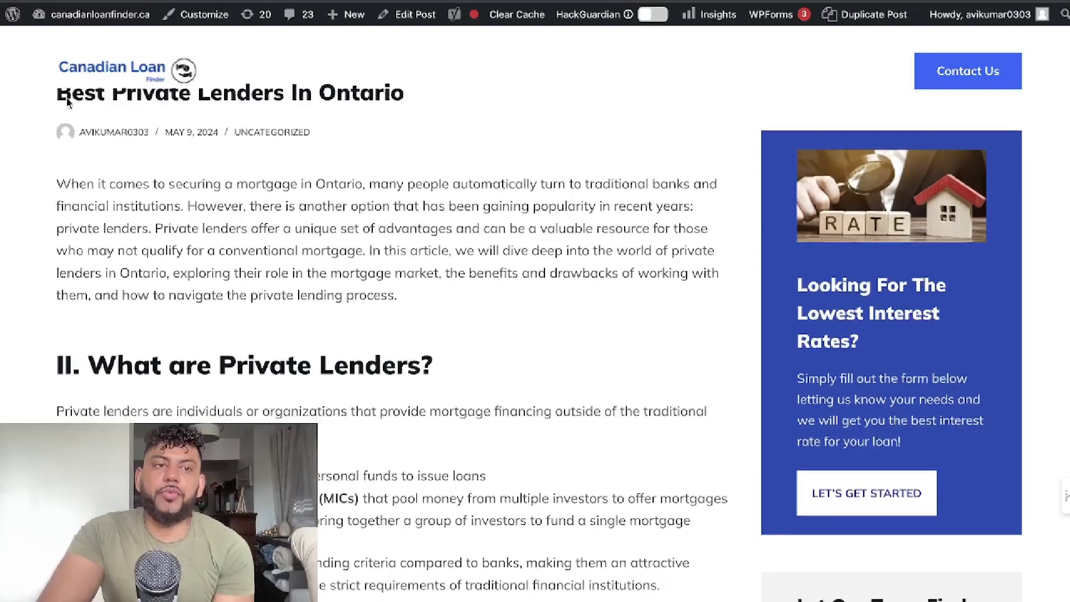
left_click_drag(62, 99, 254, 104)
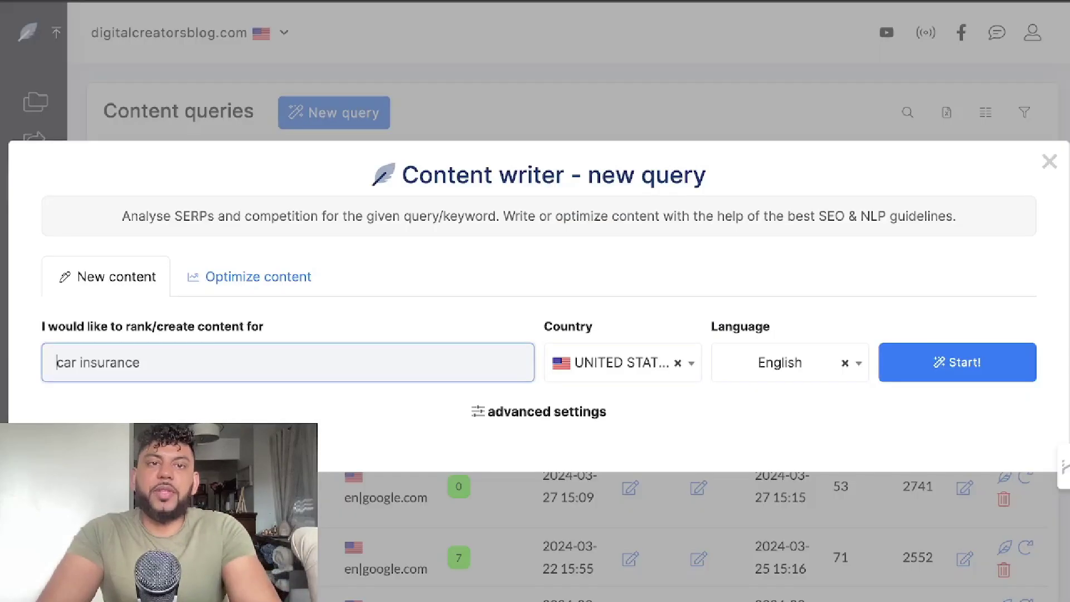
type("best ")
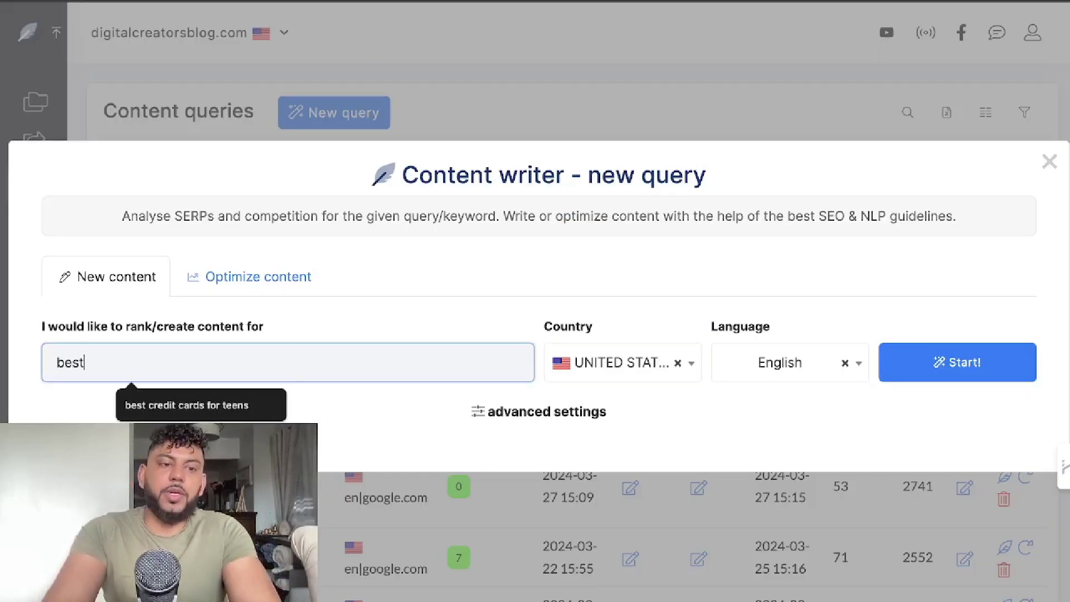
type("private lenders in ontario")
Set the new query's country to Canada and start the analysis.
left_click(612, 366)
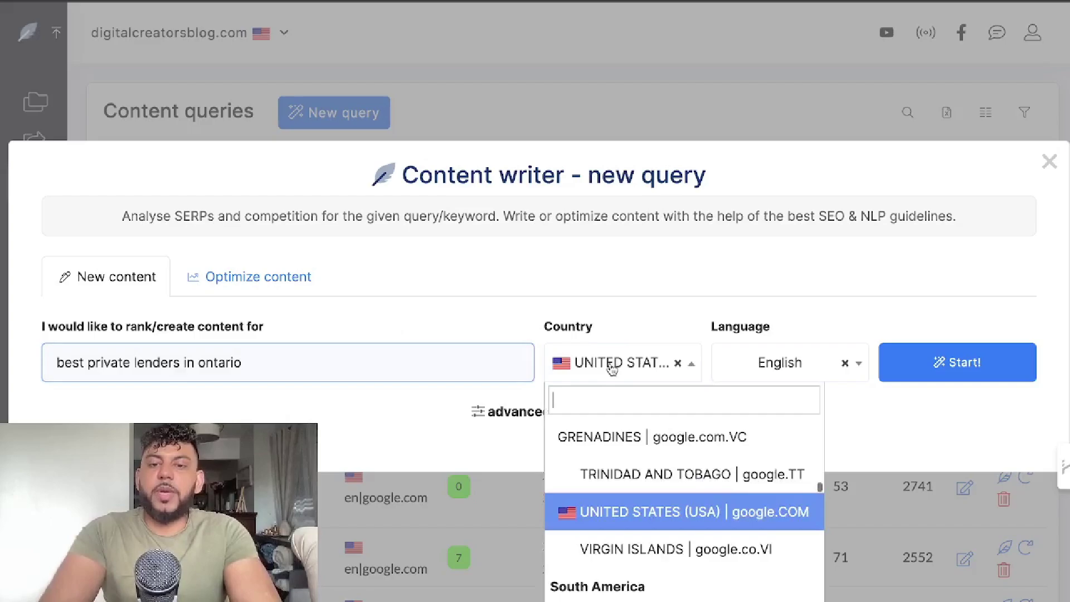
type("ca")
left_click(644, 476)
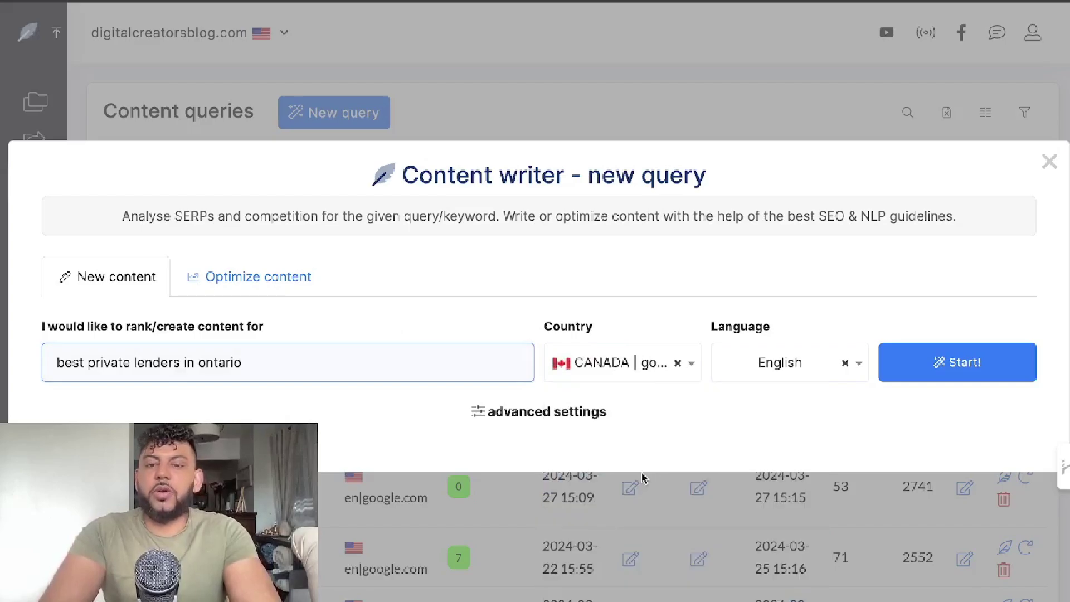
left_click(955, 375)
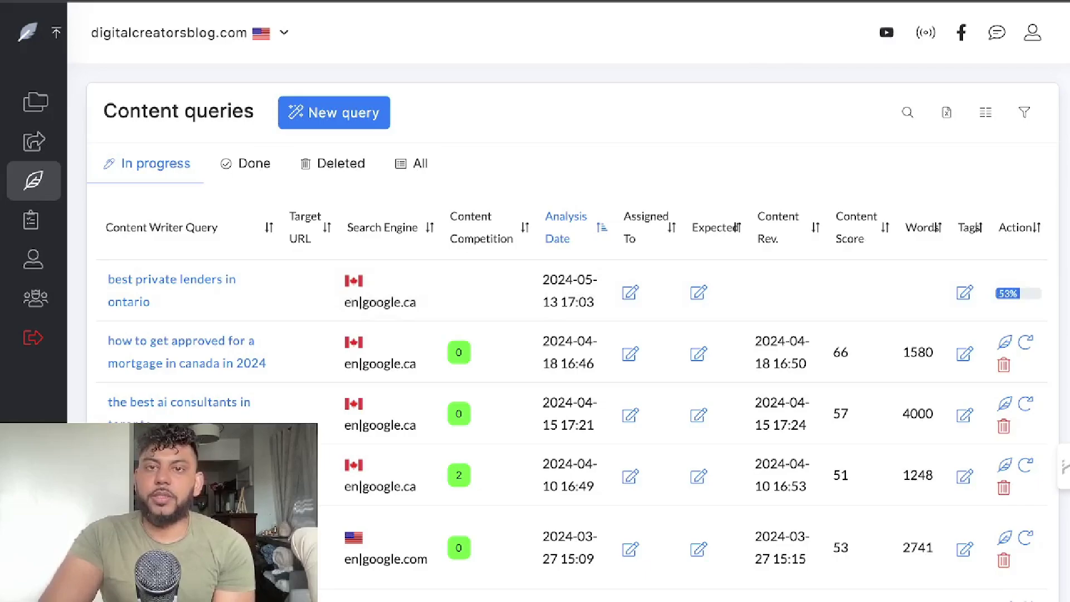
Open the "best private lenders in ontario" query, review the reference competitors and continue to the content editor.
left_click(190, 286)
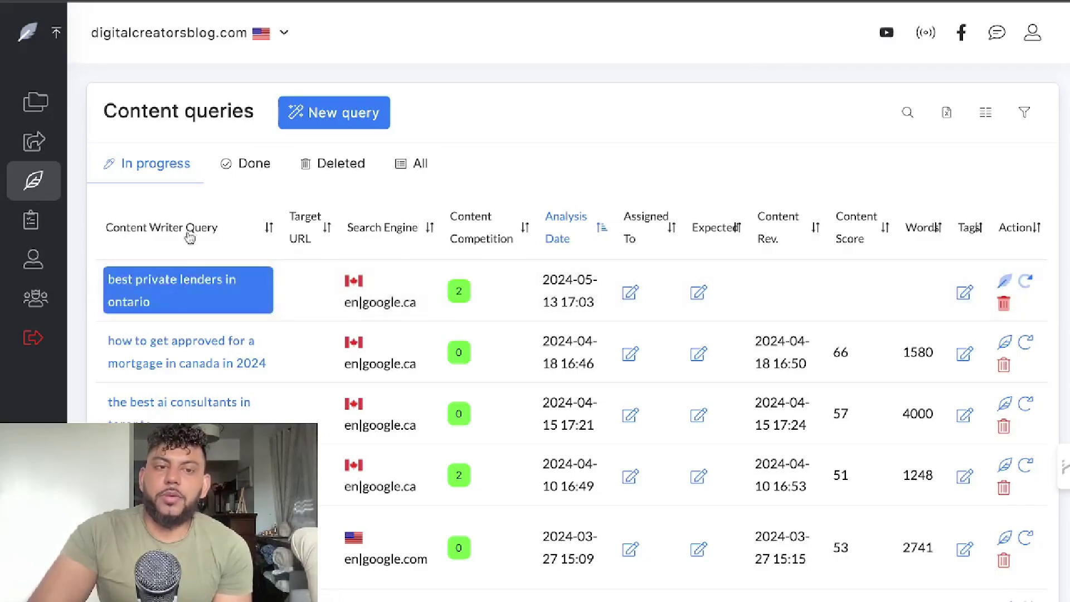
scroll(458, 378, "down", 3)
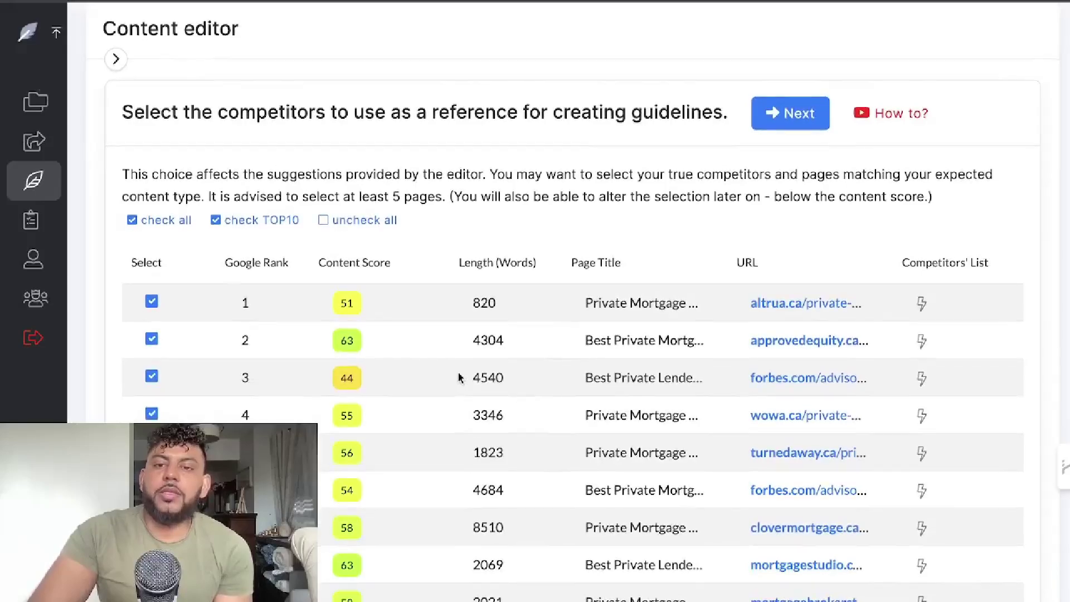
scroll(458, 378, "down", 3)
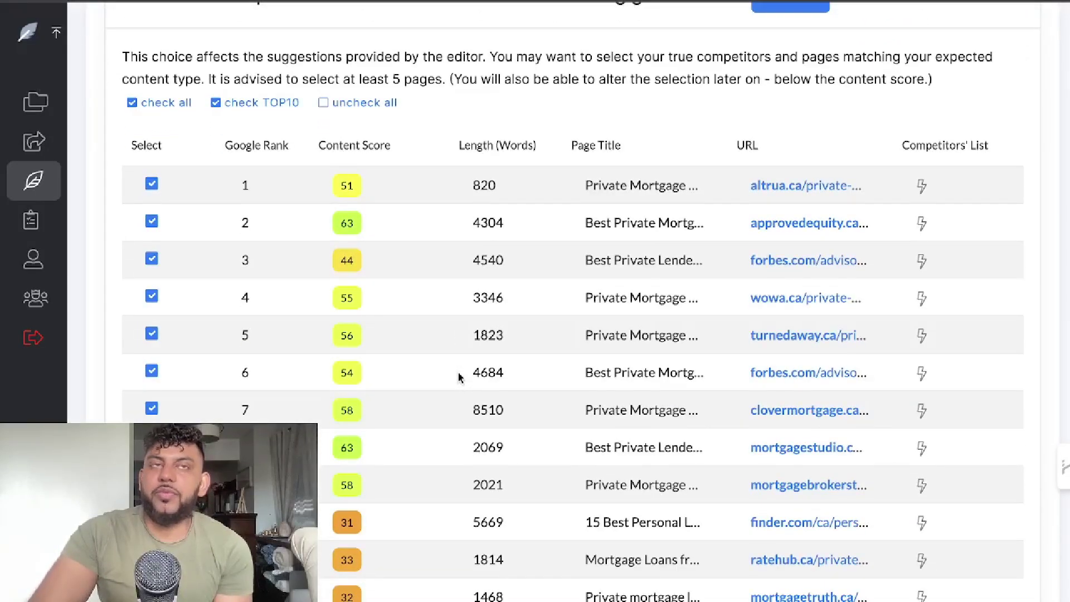
scroll(458, 378, "down", 3)
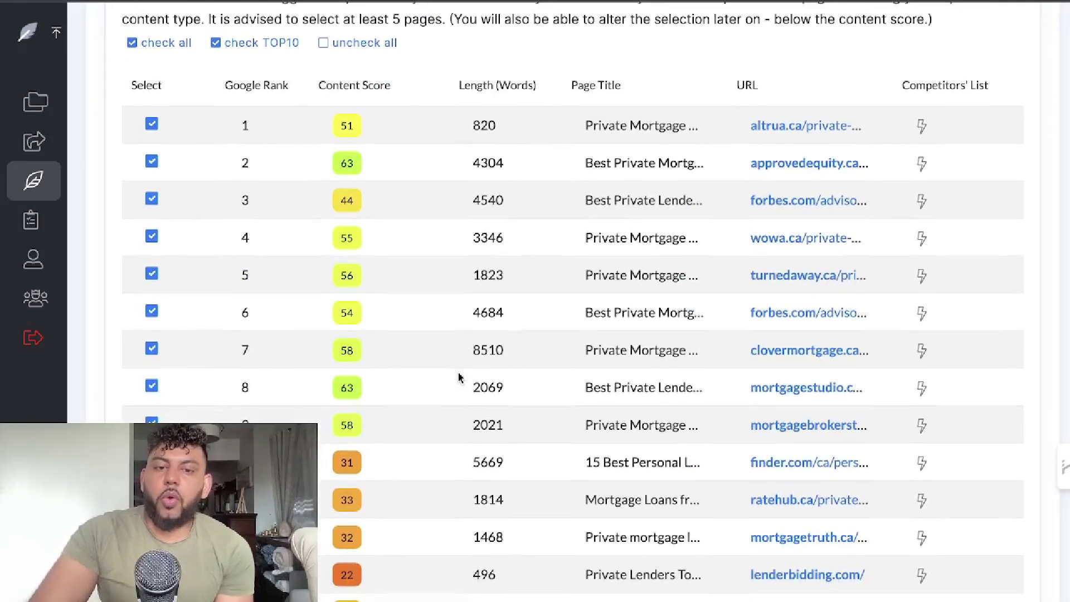
scroll(480, 360, "up", 1)
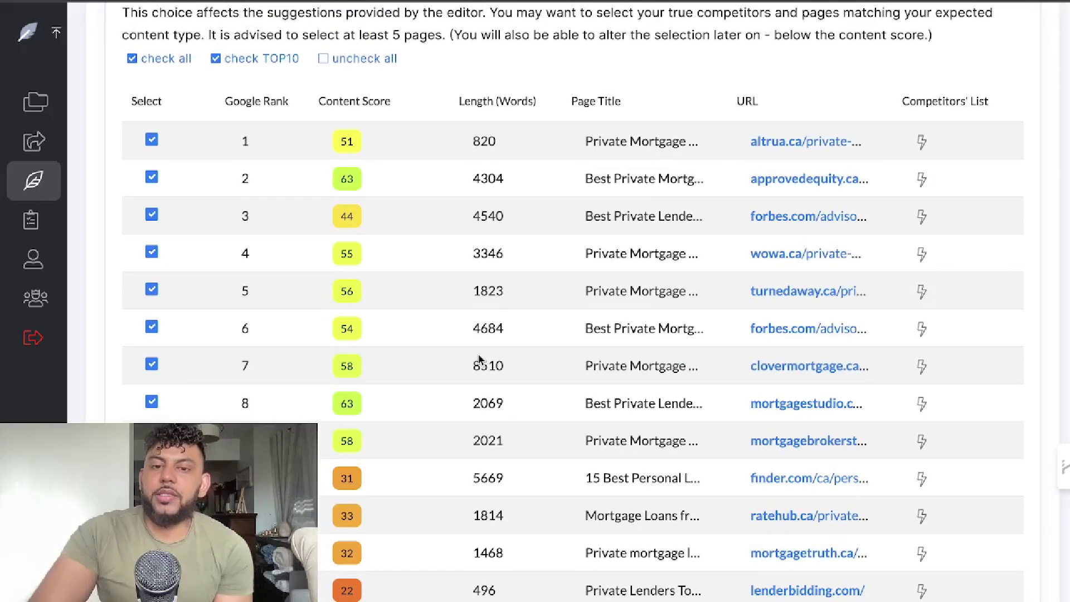
scroll(480, 360, "down", 3)
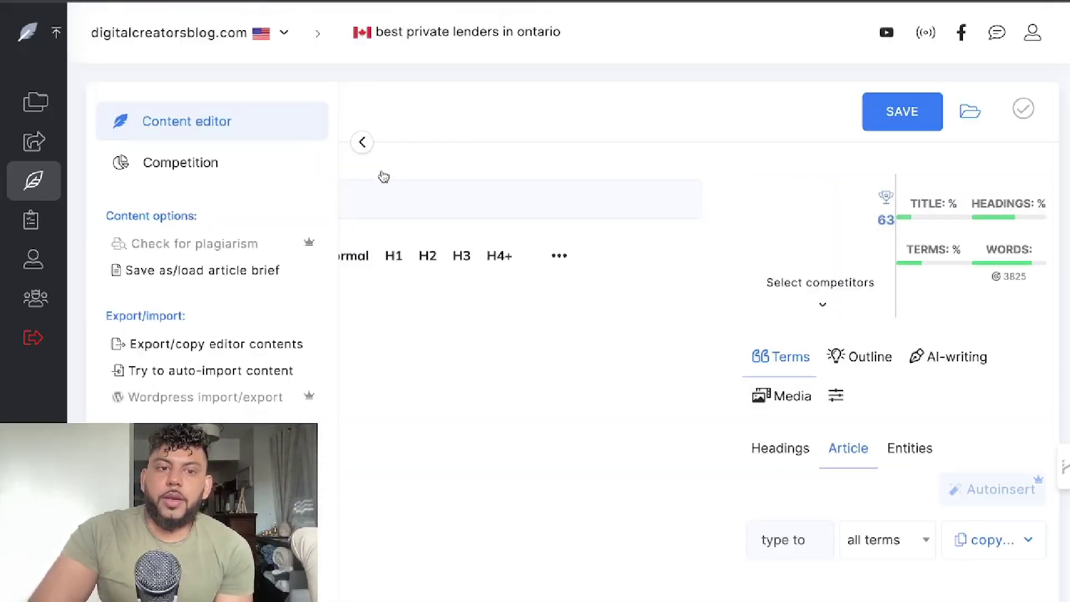
Collapse the editor's options panel and paste the copied private lenders article into the empty content area.
left_click(362, 146)
scroll(454, 323, "down", 1)
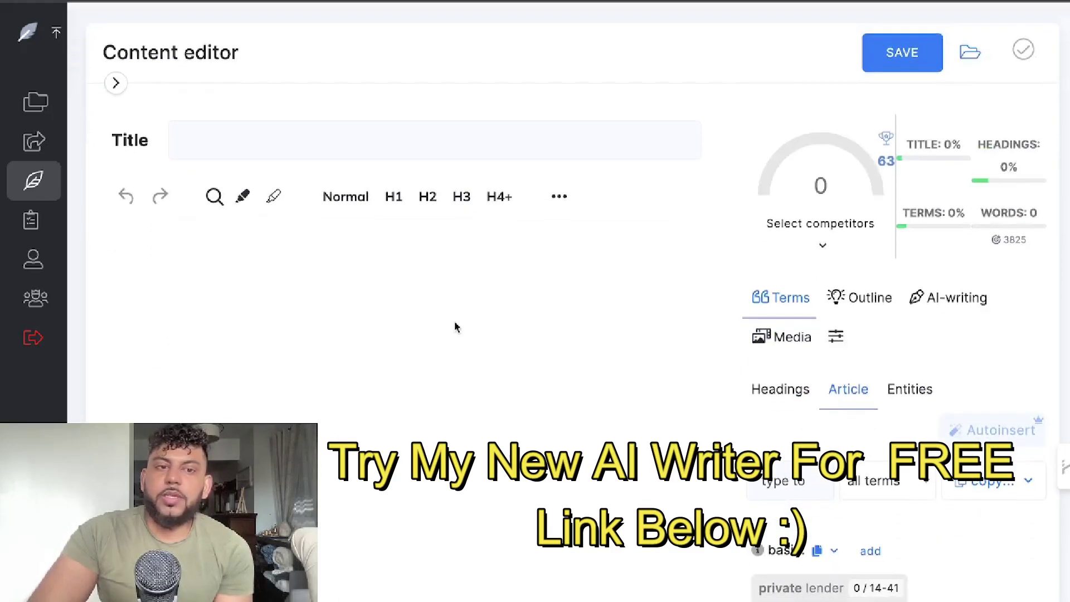
left_click(360, 311)
scroll(360, 310, "down", 1)
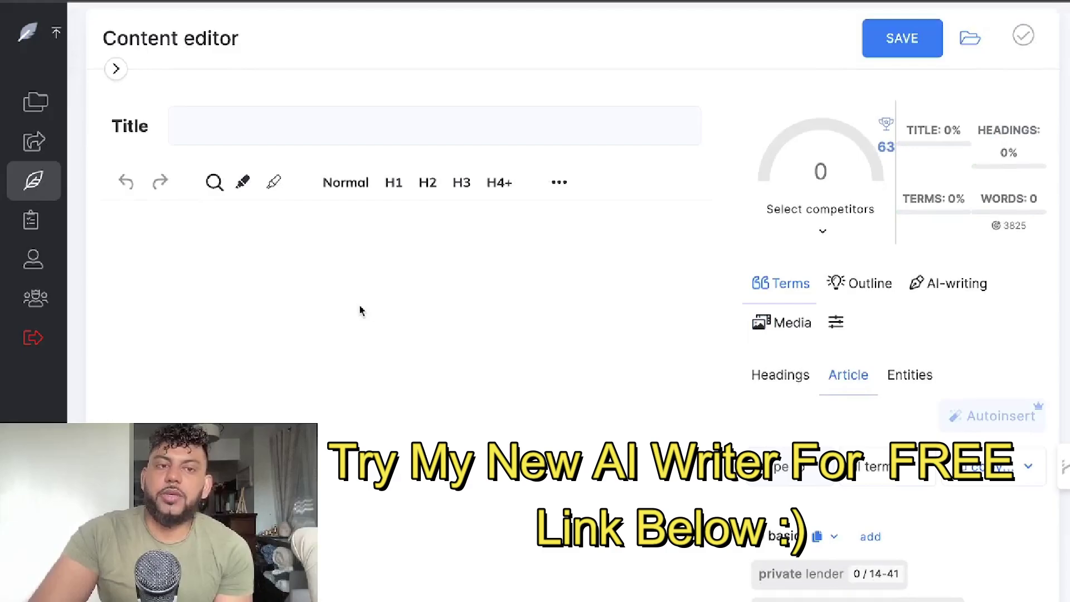
scroll(360, 311, "down", 1)
key("ctrl+v")
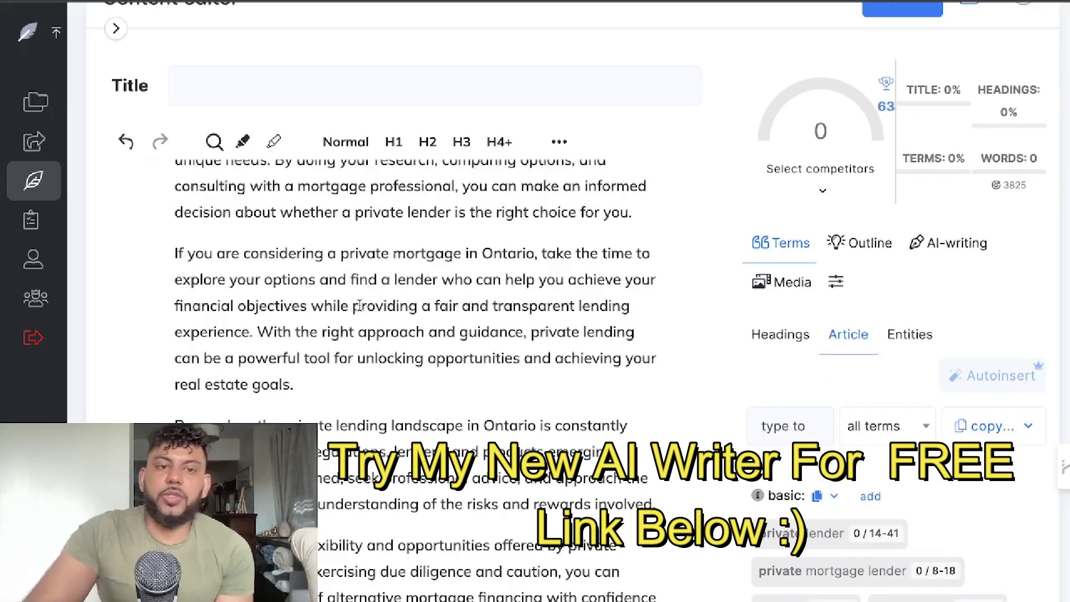
Add the H1 heading "Best Private lenders in Ontario" above the article's first paragraph.
scroll(360, 305, "down", 20)
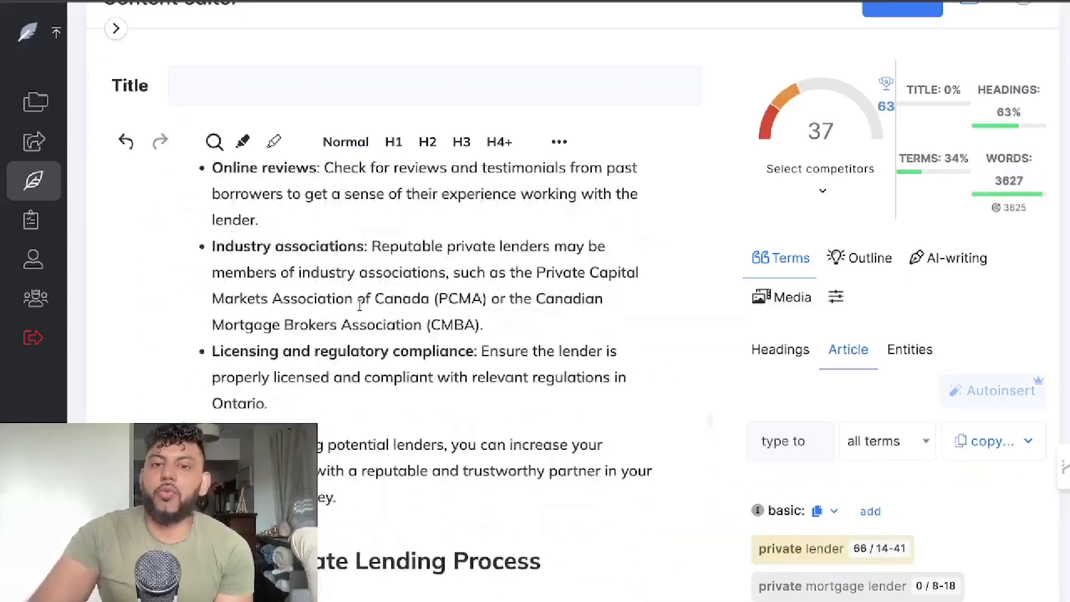
scroll(360, 305, "down", 20)
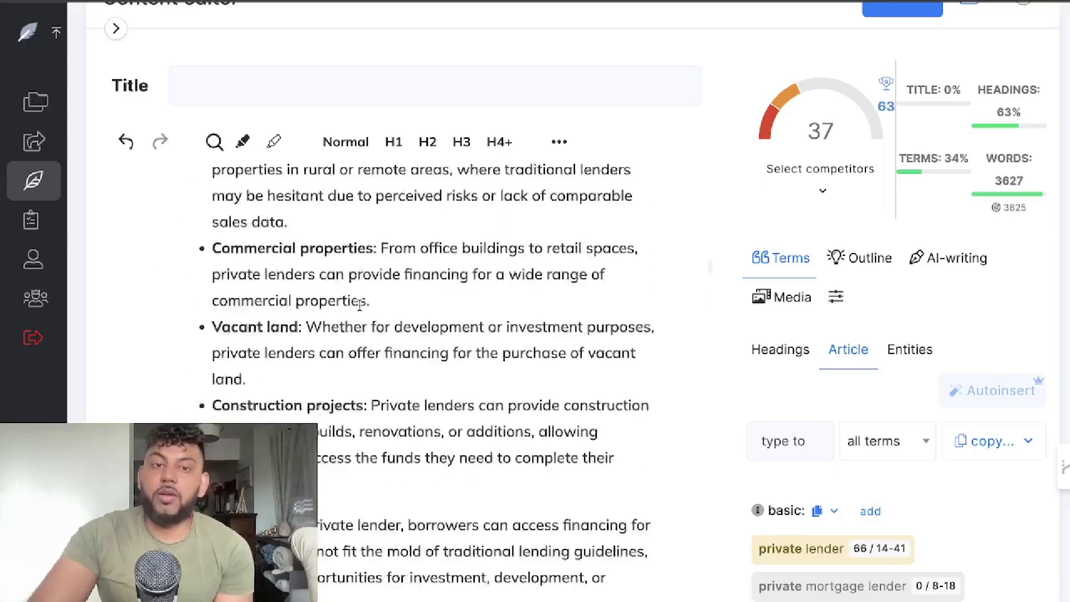
scroll(360, 306, "up", 20)
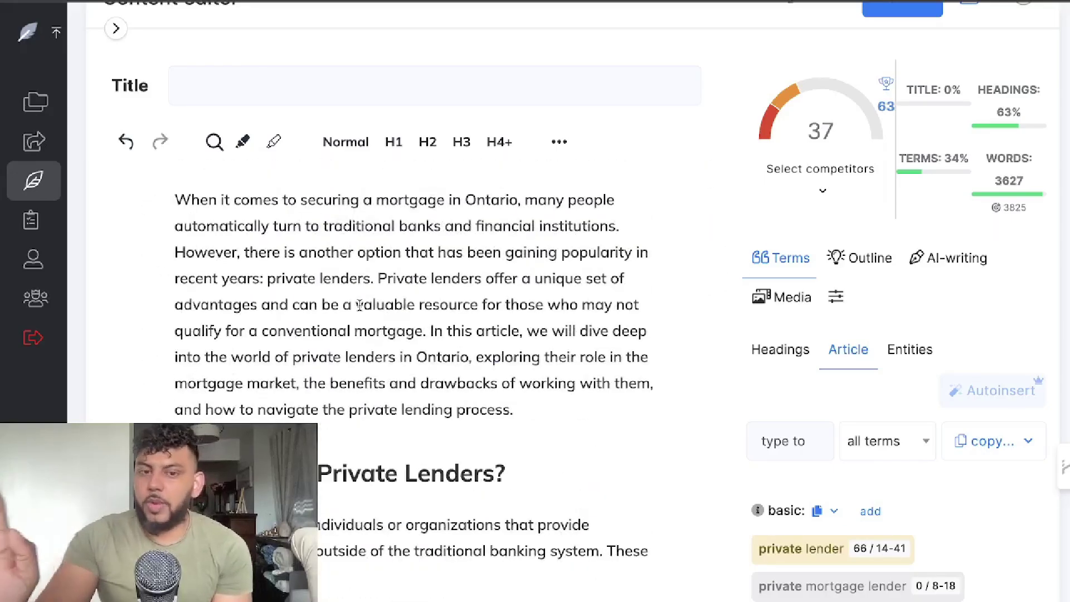
scroll(336, 366, "up", 2)
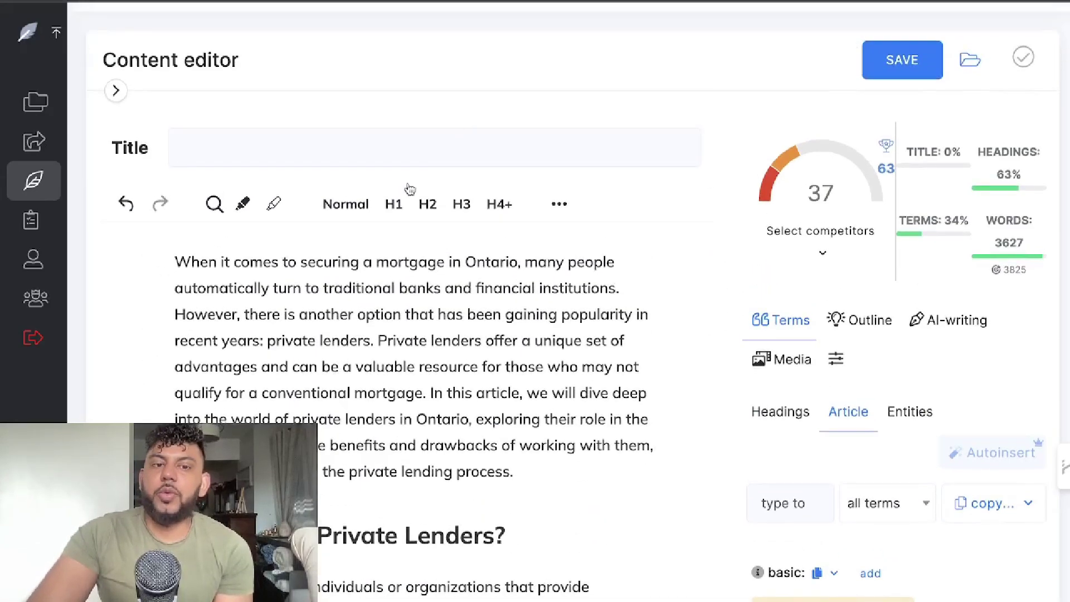
key("Return")
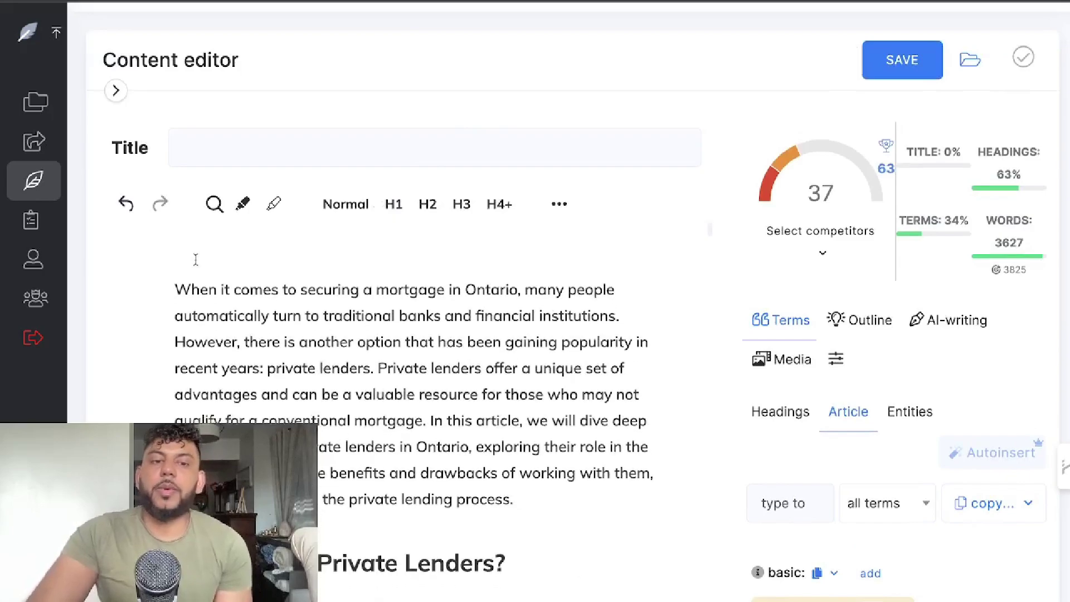
type("Best Private lenders in Ontario")
Check the heading term suggestions for the article, including the H1 terms.
scroll(639, 340, "up", 1)
scroll(638, 341, "down", 5)
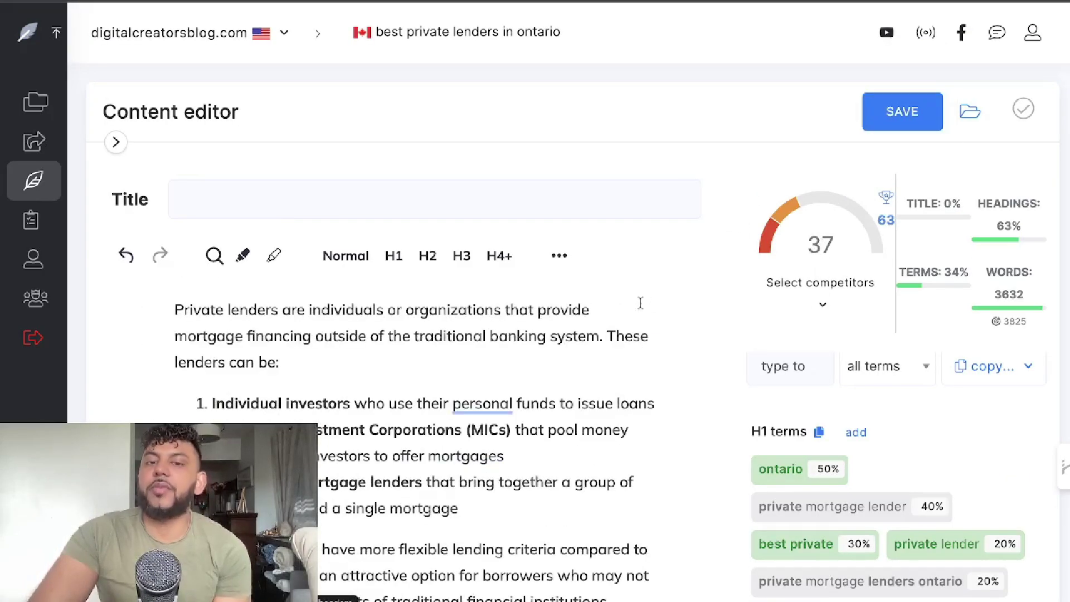
scroll(641, 302, "up", 5)
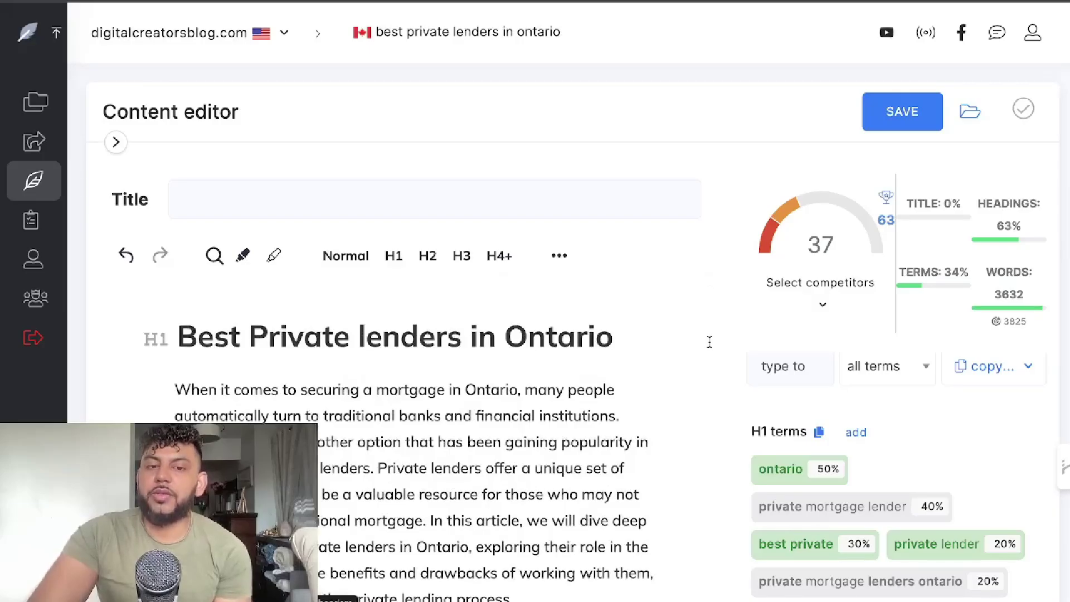
scroll(795, 447, "up", 3)
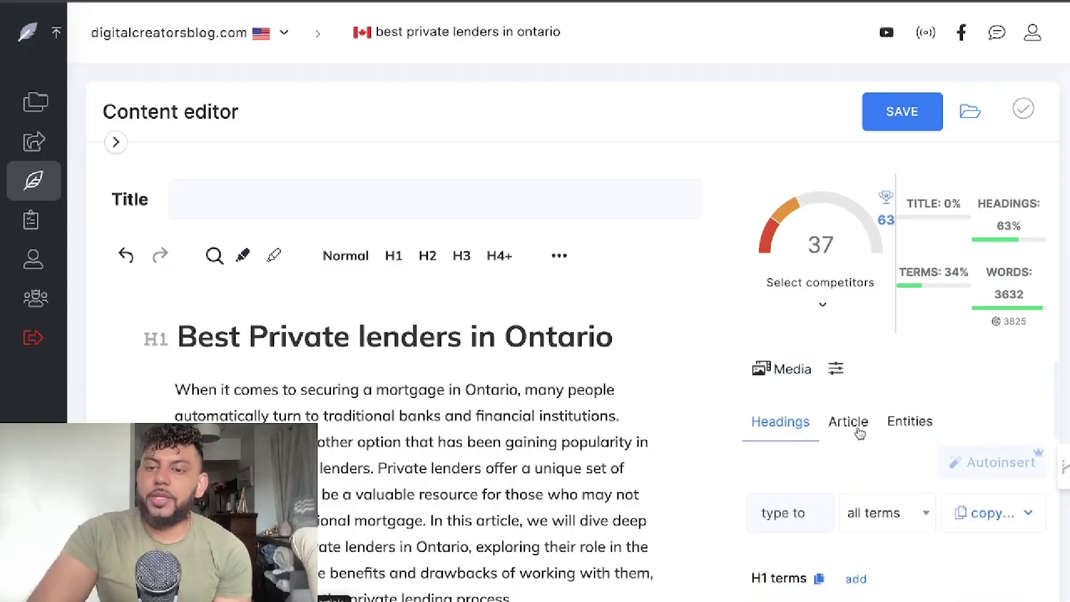
Extend the H1 heading with suggested terms so it reads "Best Private Mortgage lenders in Ontario (Best Mortgage Rate)".
scroll(848, 432, "down", 3)
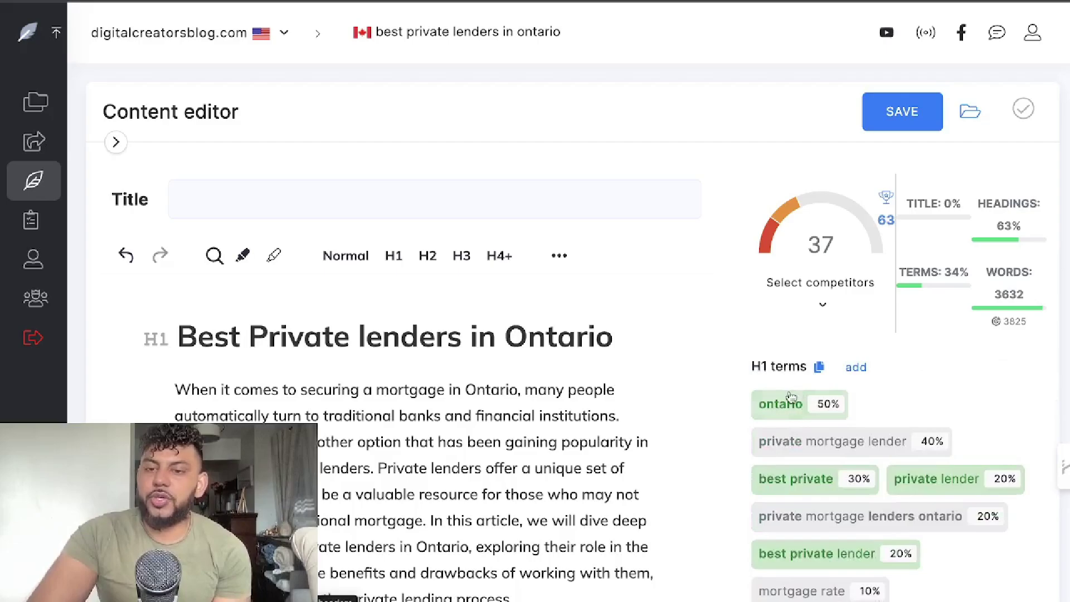
scroll(681, 352, "down", 1)
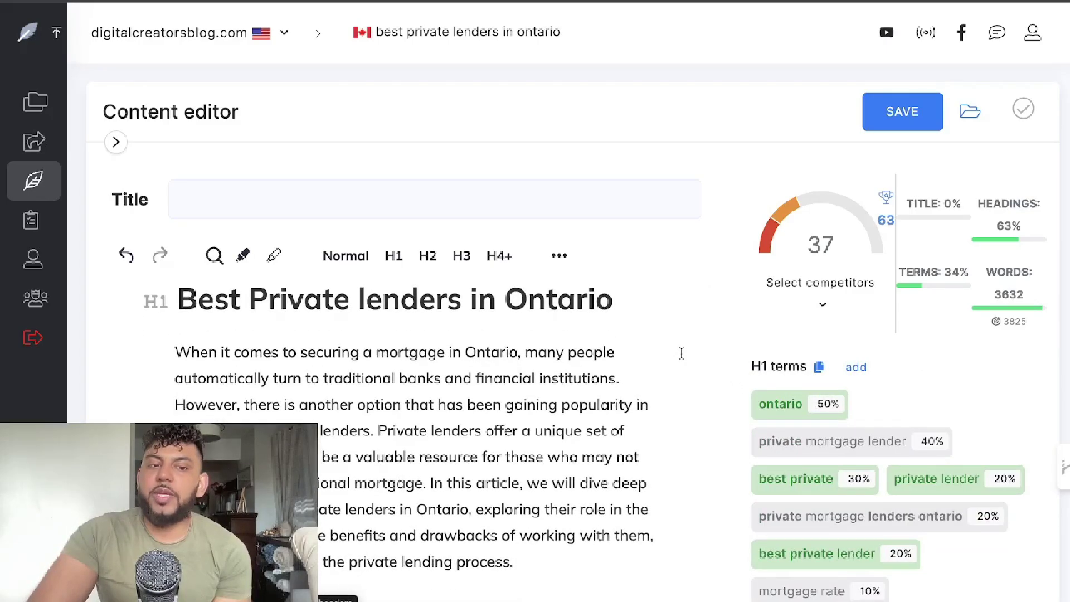
scroll(865, 379, "down", 1)
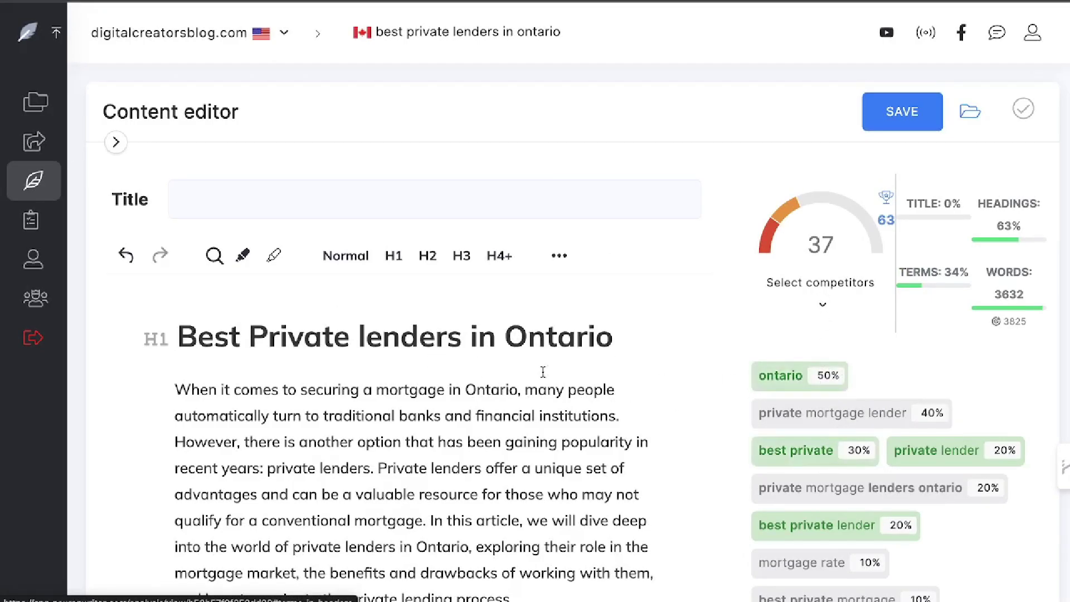
left_click(357, 338)
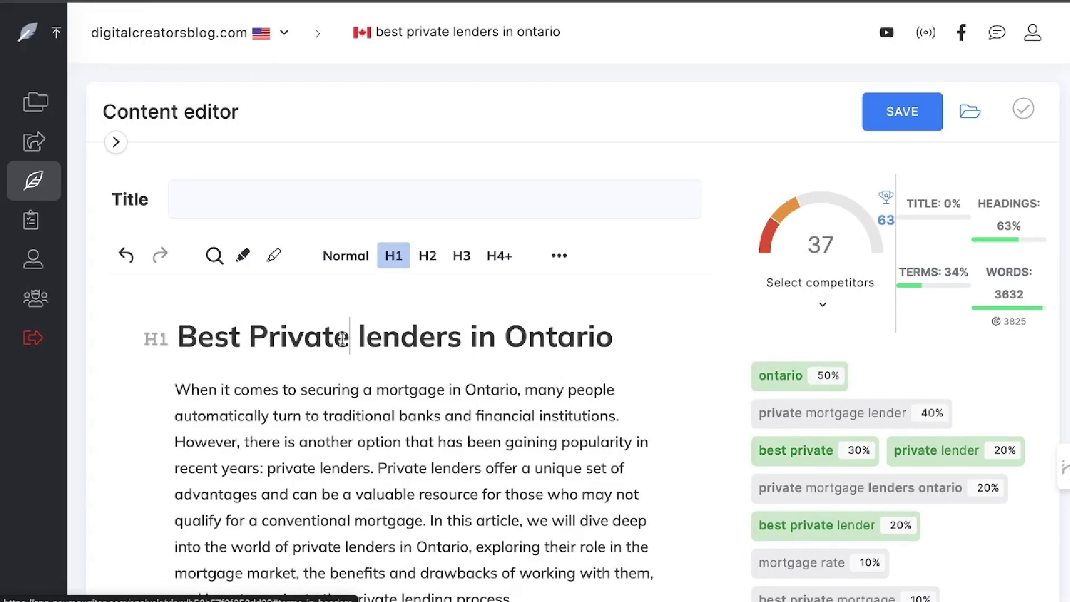
type("Mortgage")
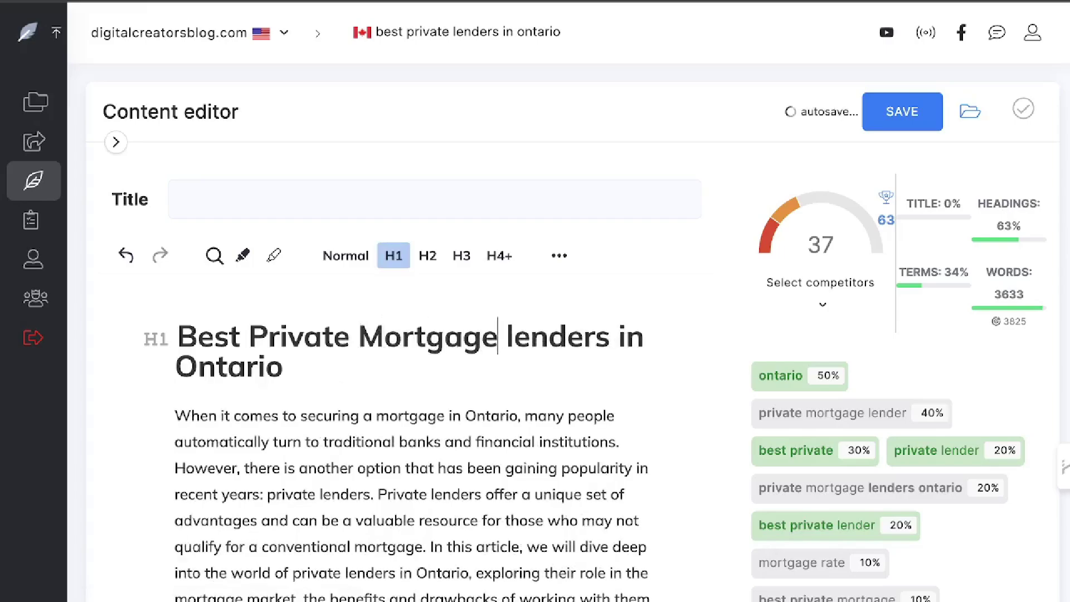
left_click(598, 356)
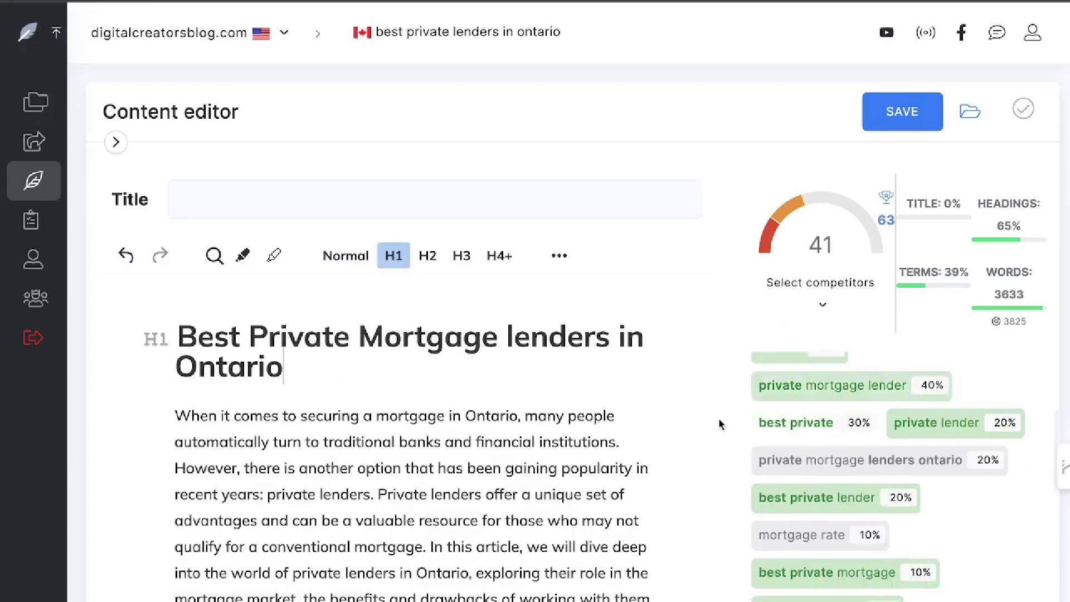
type("(Best Mortgage Rate)")
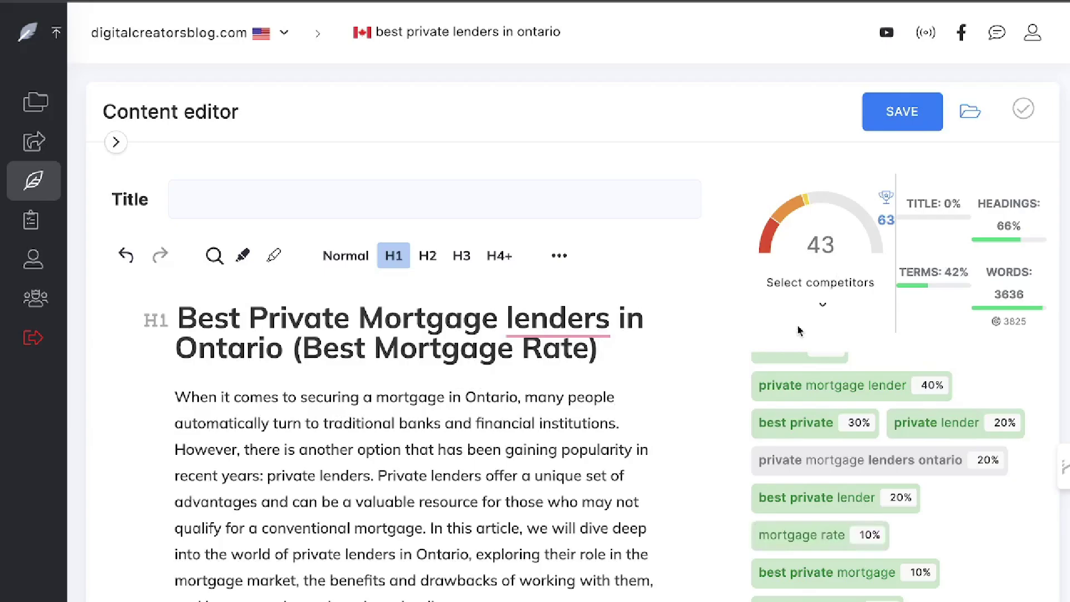
Insert "Mortgage" into the first H2 heading so it reads "II. What are Private Mortgage Lenders?".
scroll(799, 330, "down", 5)
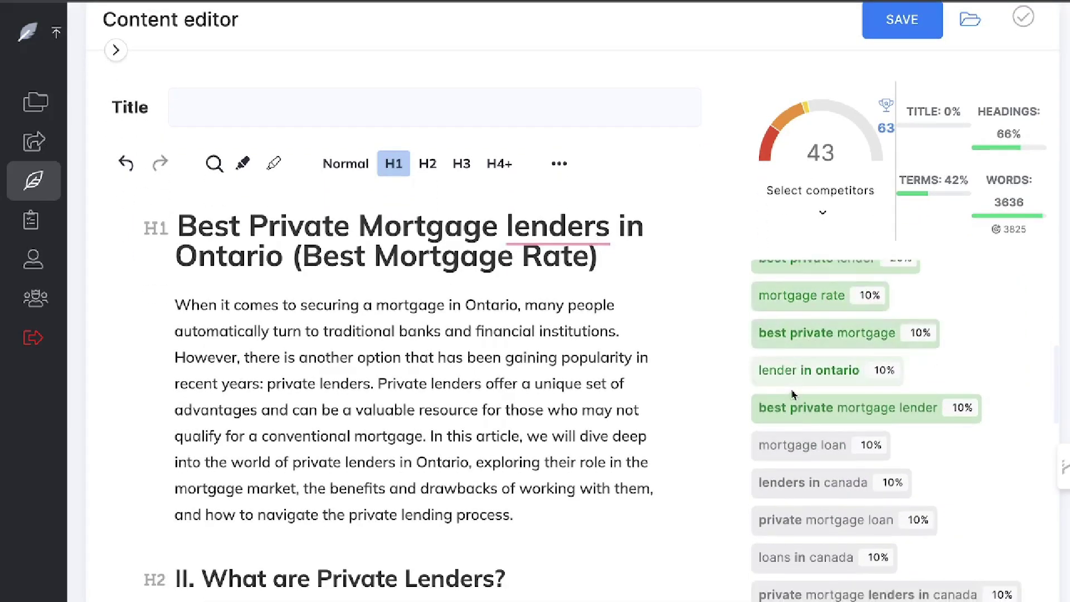
scroll(793, 394, "down", 3)
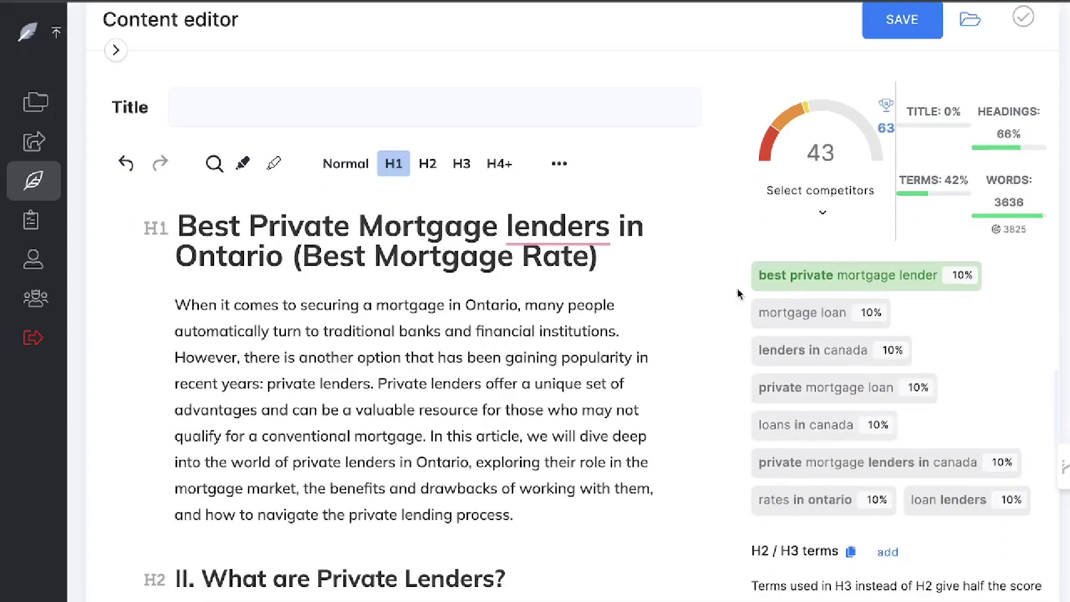
scroll(691, 266, "down", 3)
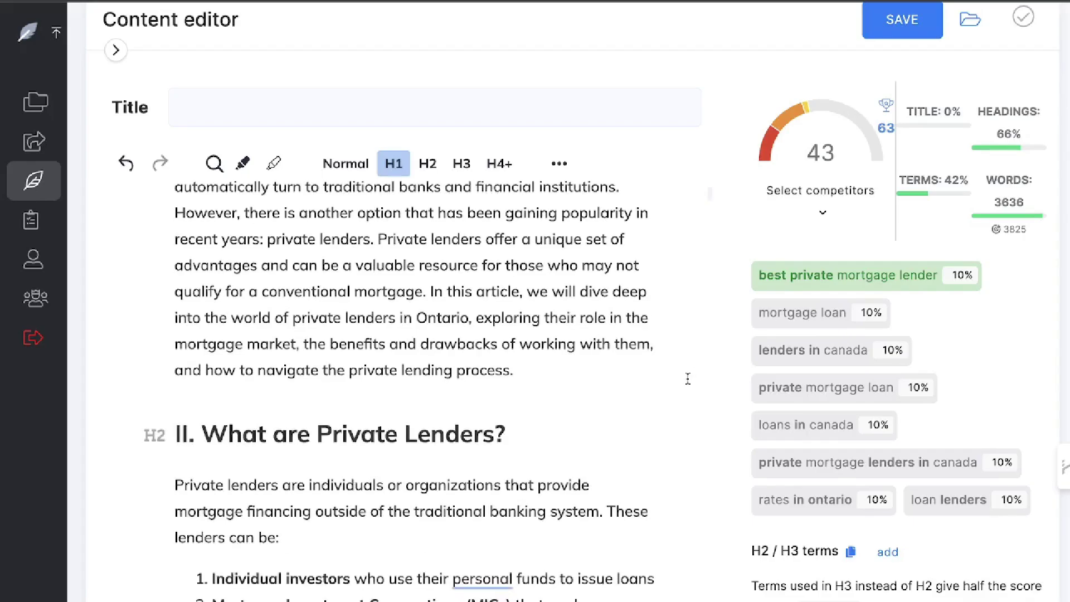
scroll(688, 378, "down", 1)
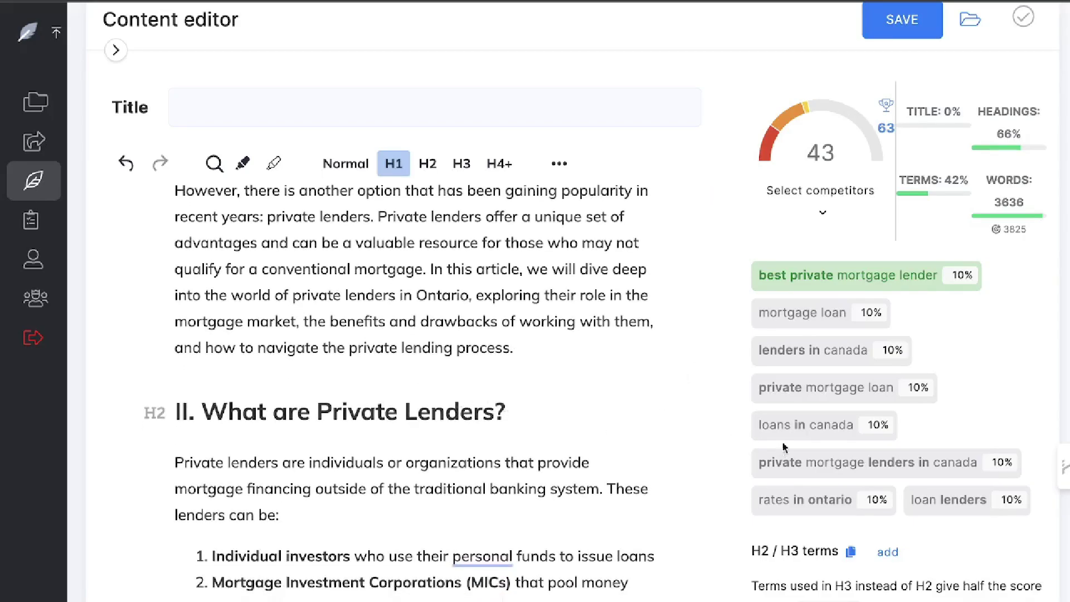
scroll(783, 445, "down", 5)
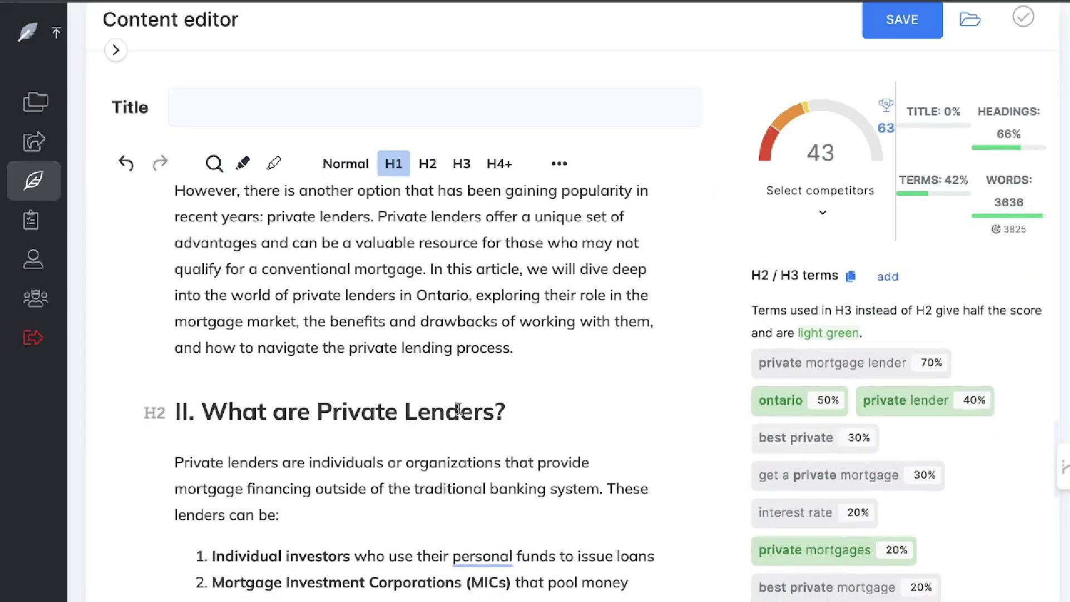
left_click(399, 410)
type("MIOR")
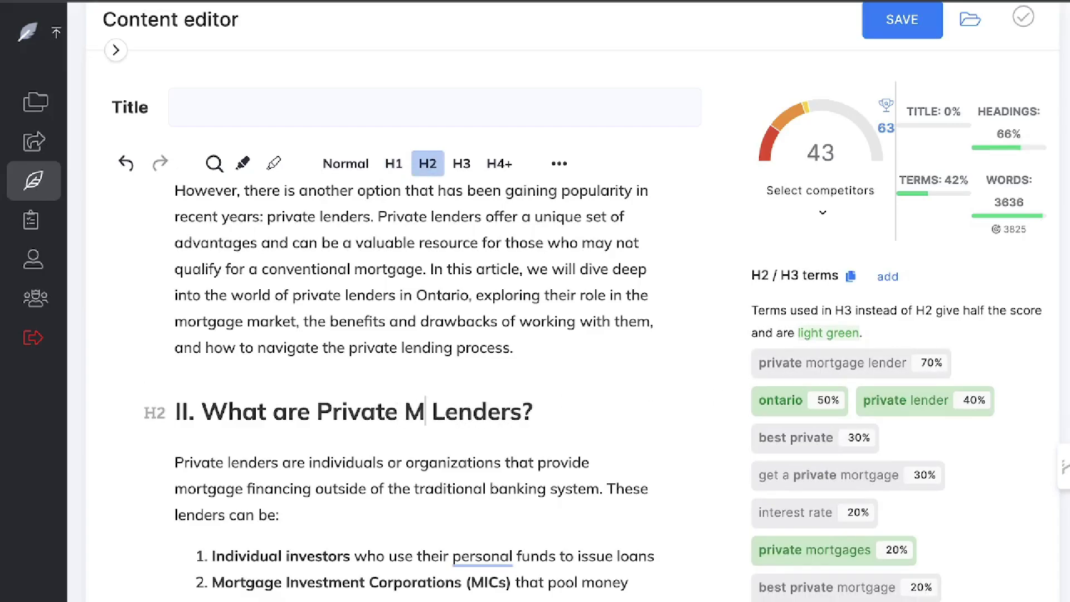
key("BackSpace")
key("BackSpace")
key("BackSpace")
type("ortgage")
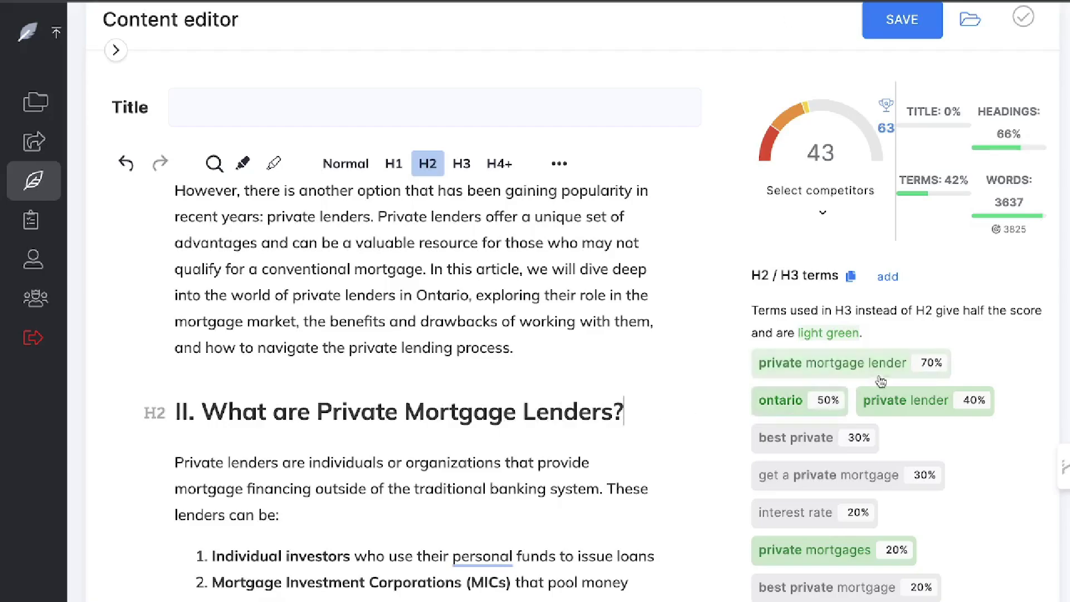
Add "Best" before "Private" in the section II heading to cover the "best private" term suggestions.
scroll(867, 429, "down", 1)
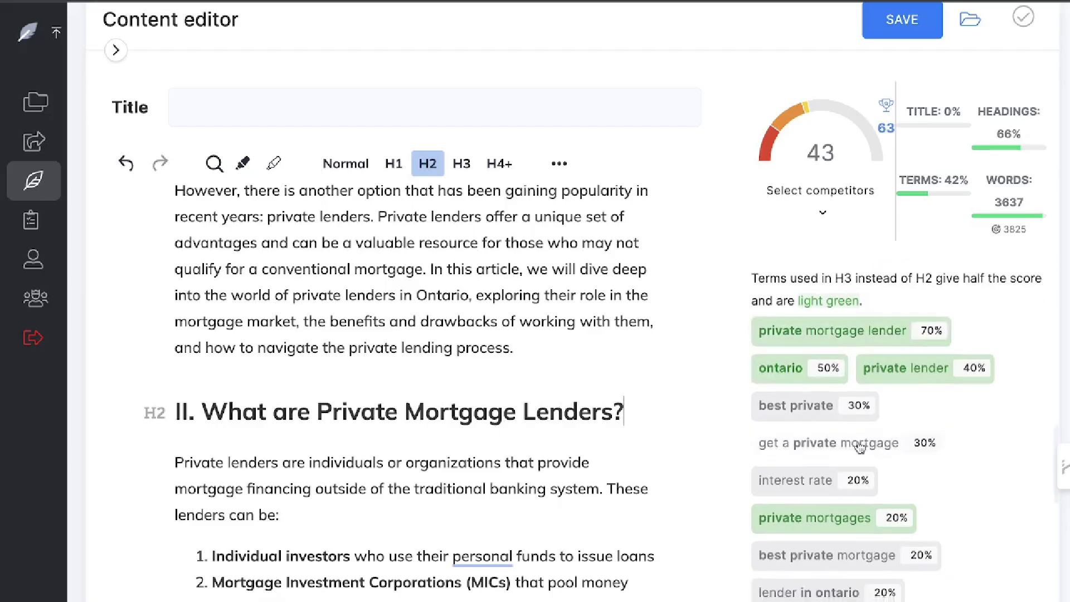
scroll(574, 407, "down", 3)
scroll(575, 407, "down", 5)
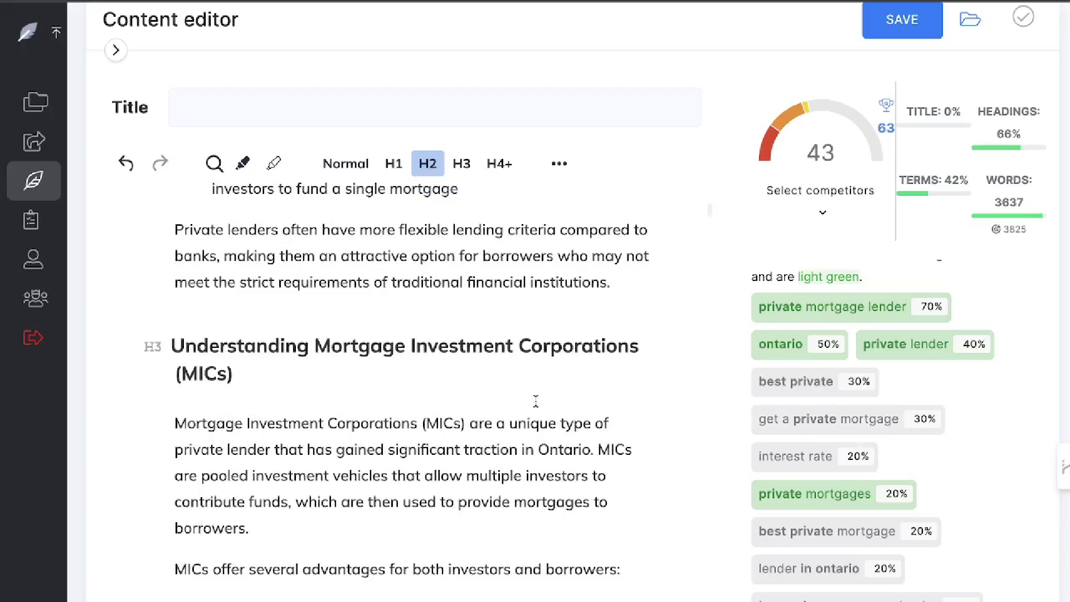
scroll(570, 321, "down", 1)
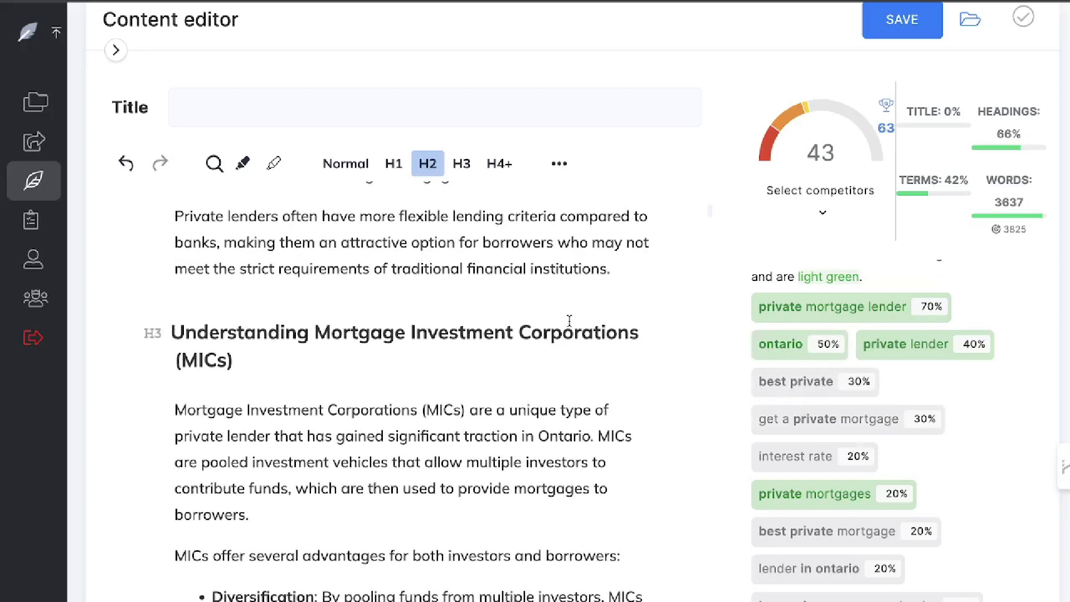
key("ctrl+z")
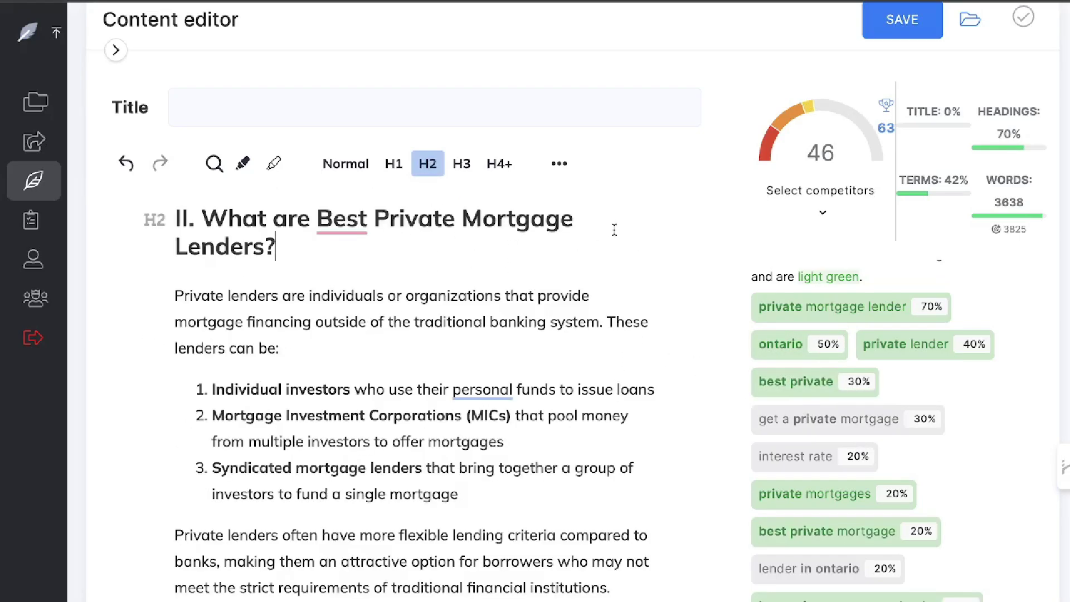
Review the H2 / H3 term suggestions for terms still missing from the article's subheadings.
scroll(530, 323, "down", 6)
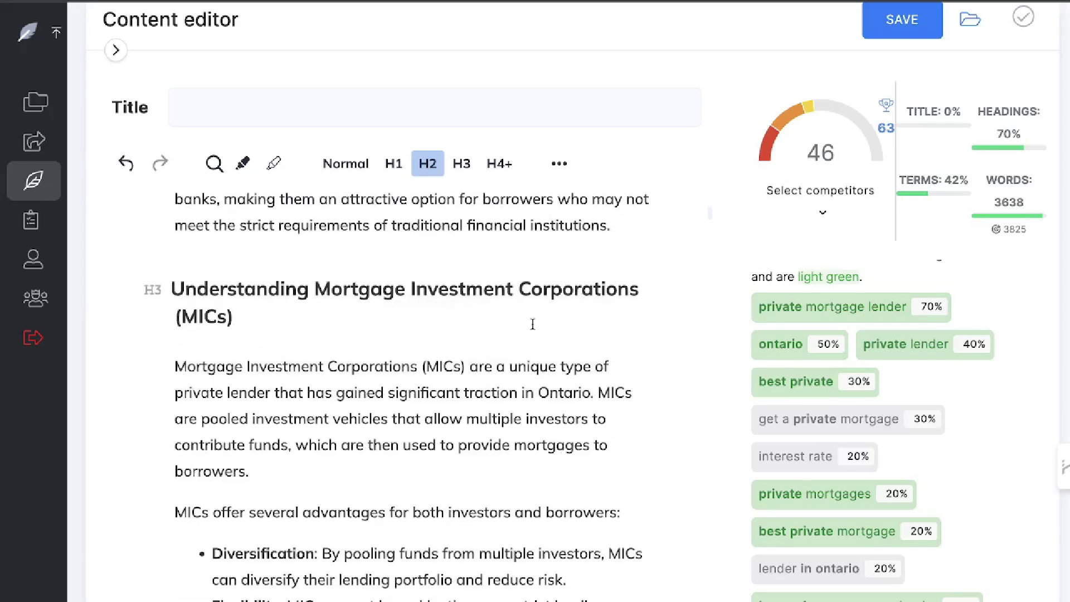
scroll(736, 345, "down", 2)
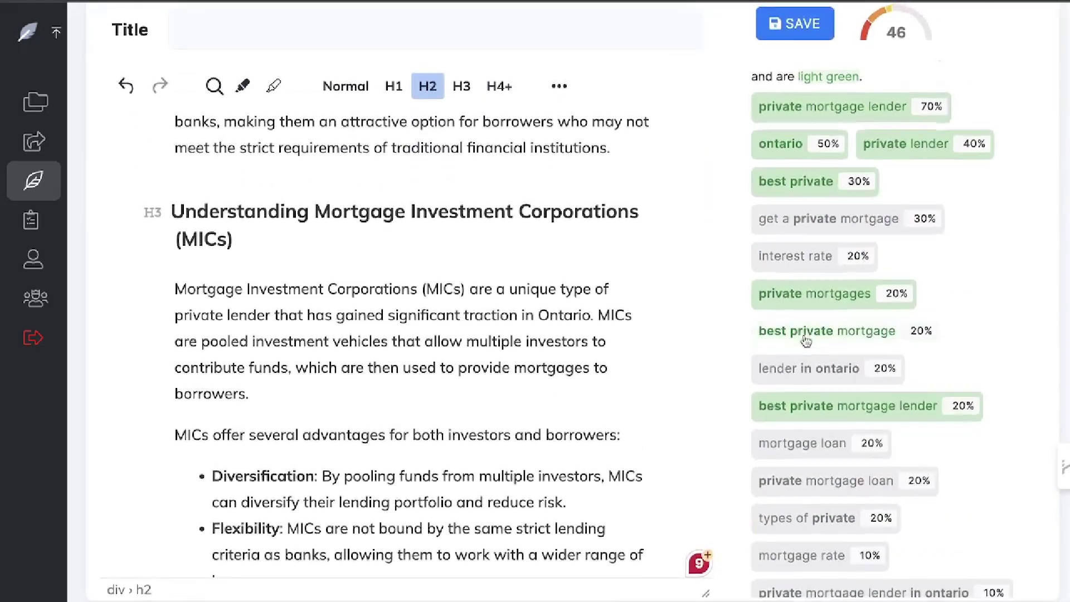
scroll(808, 342, "down", 5)
scroll(807, 337, "up", 10)
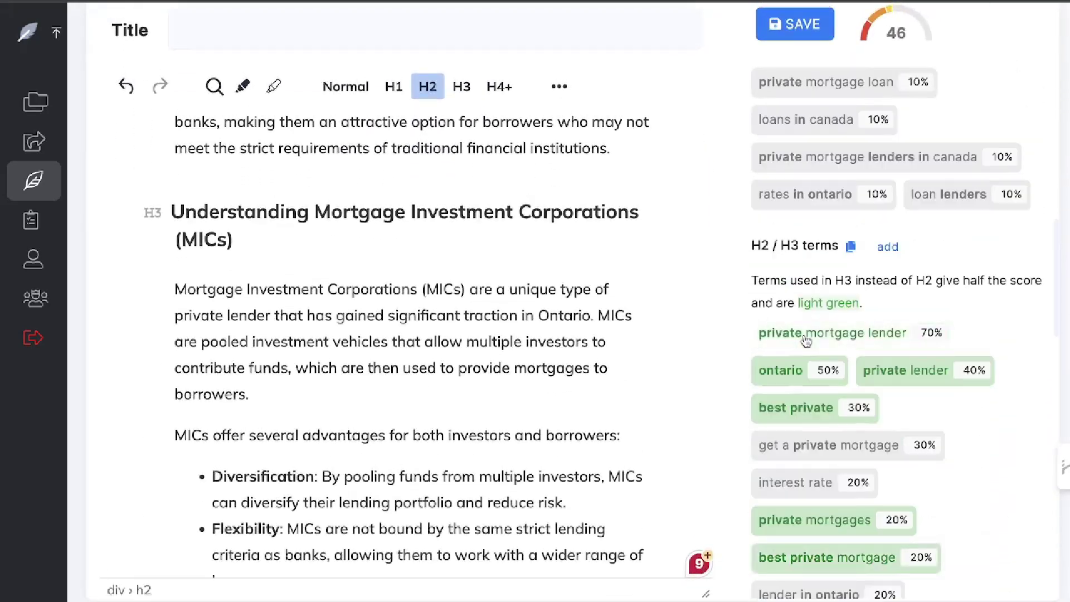
scroll(807, 338, "down", 8)
scroll(526, 304, "down", 3)
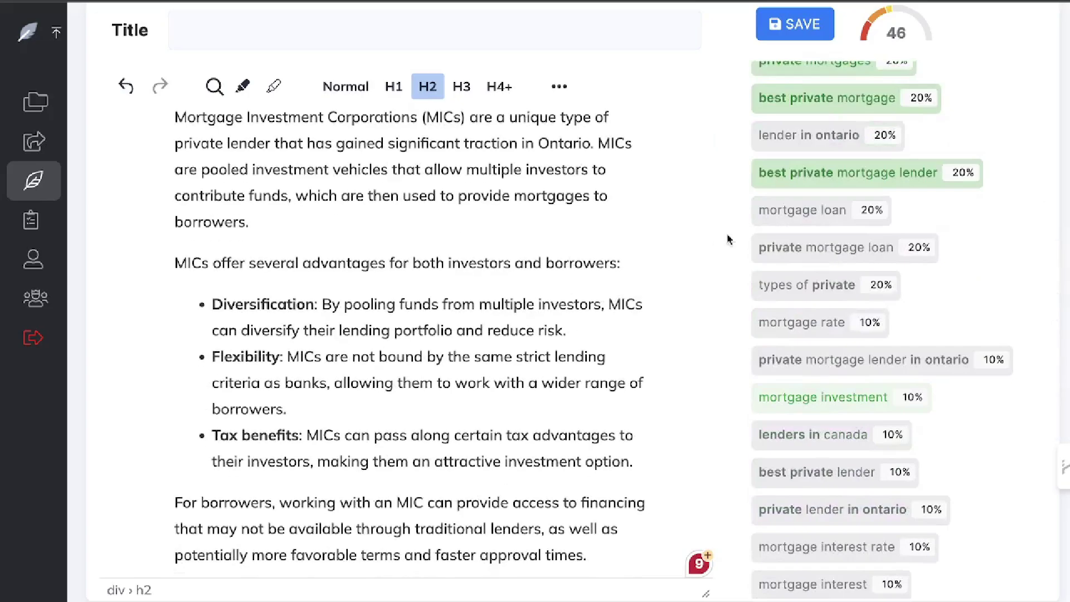
scroll(814, 269, "up", 2)
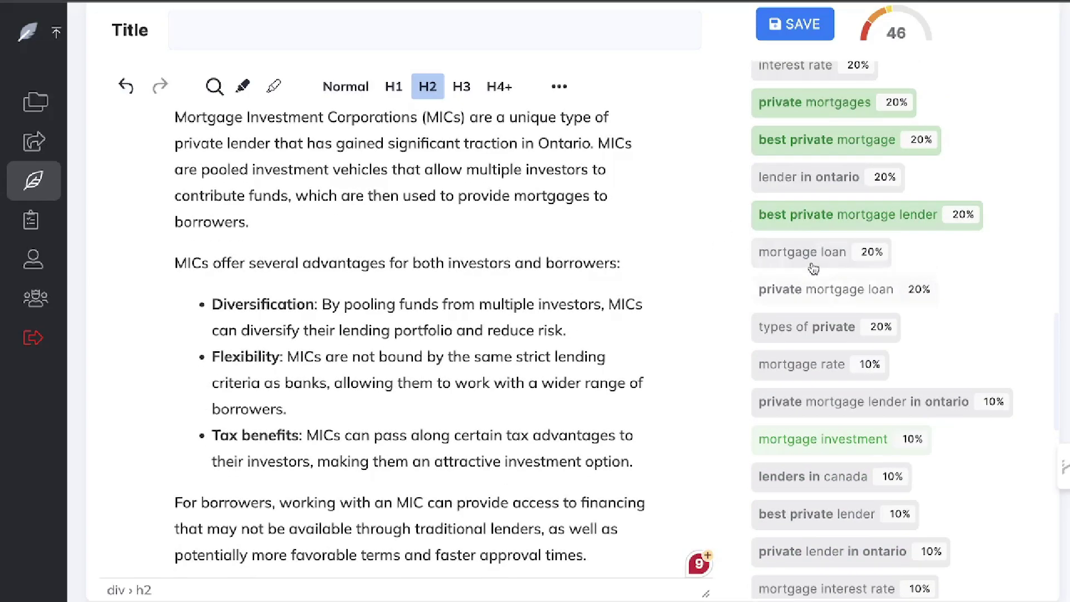
scroll(823, 250, "up", 2)
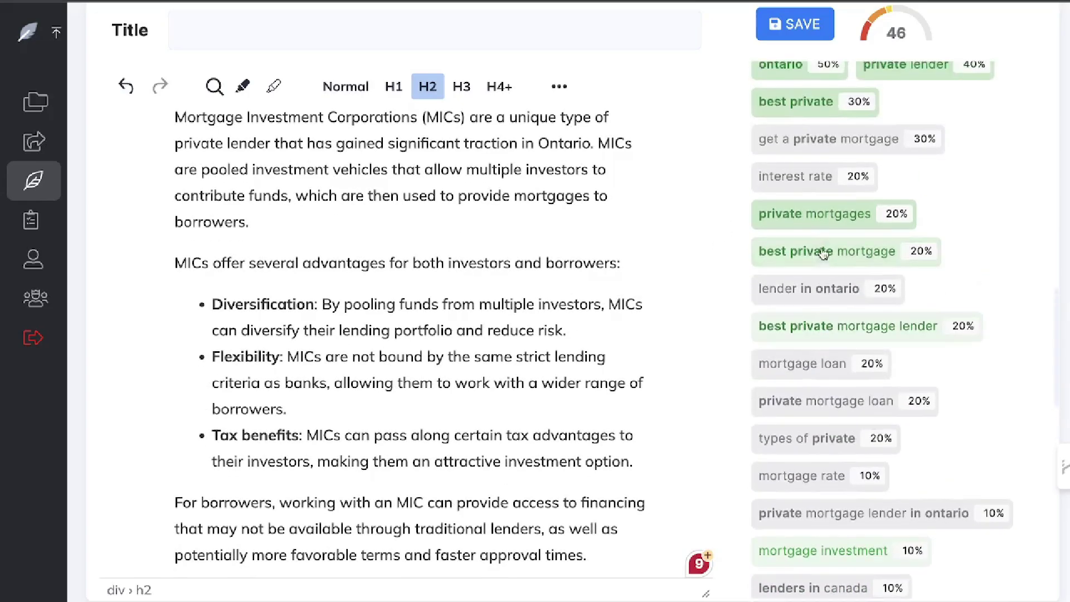
scroll(824, 173, "up", 1)
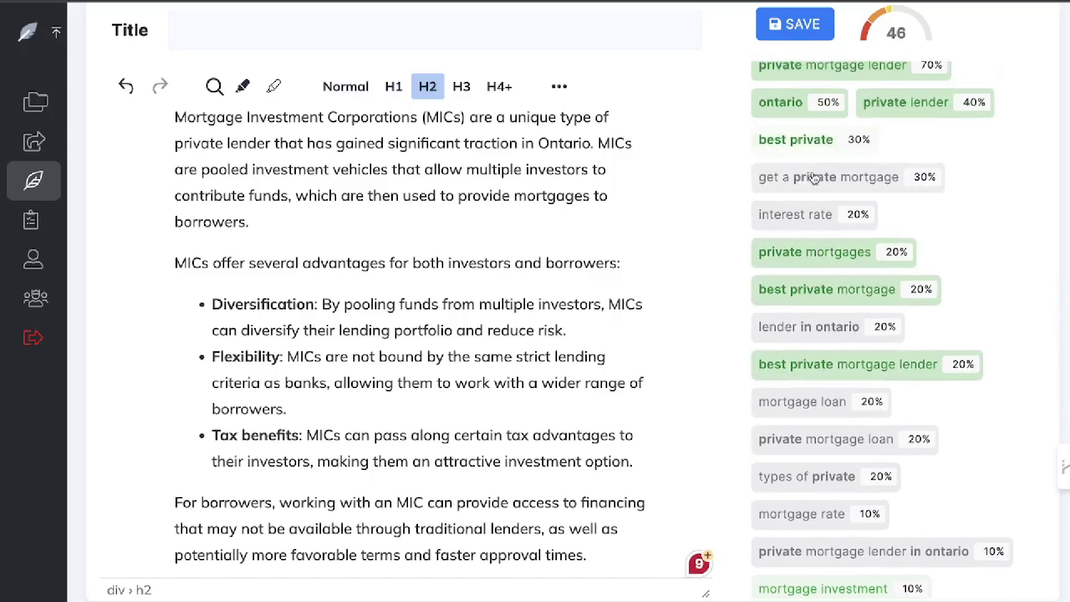
scroll(823, 168, "up", 3)
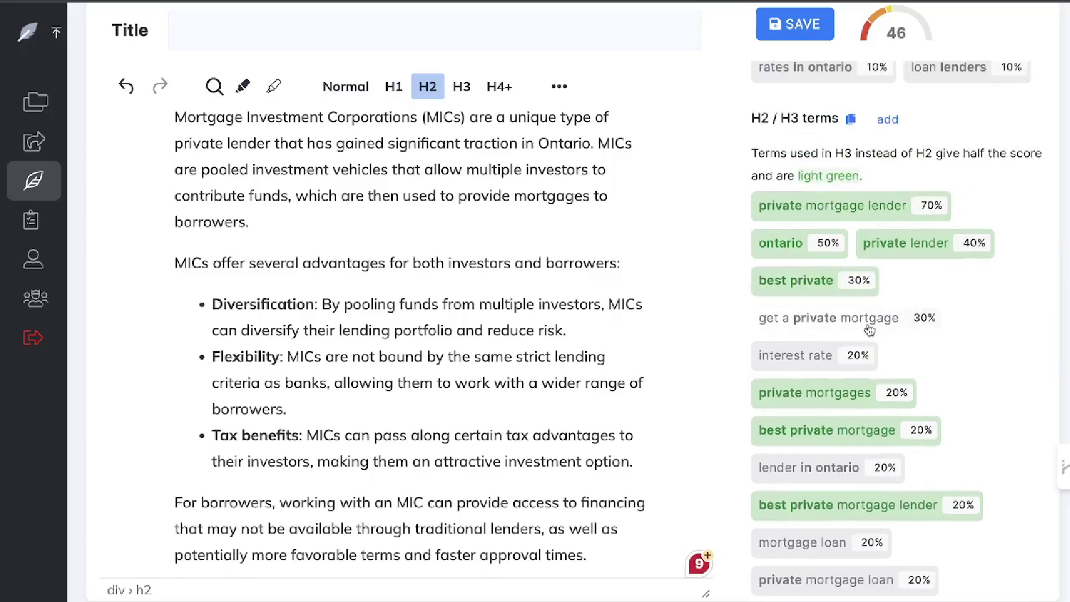
Append "To Get A Private Mortgage" to the H2 heading "III. Advantages of Working with Private Lenders".
scroll(823, 349, "down", 2)
scroll(669, 335, "down", 1)
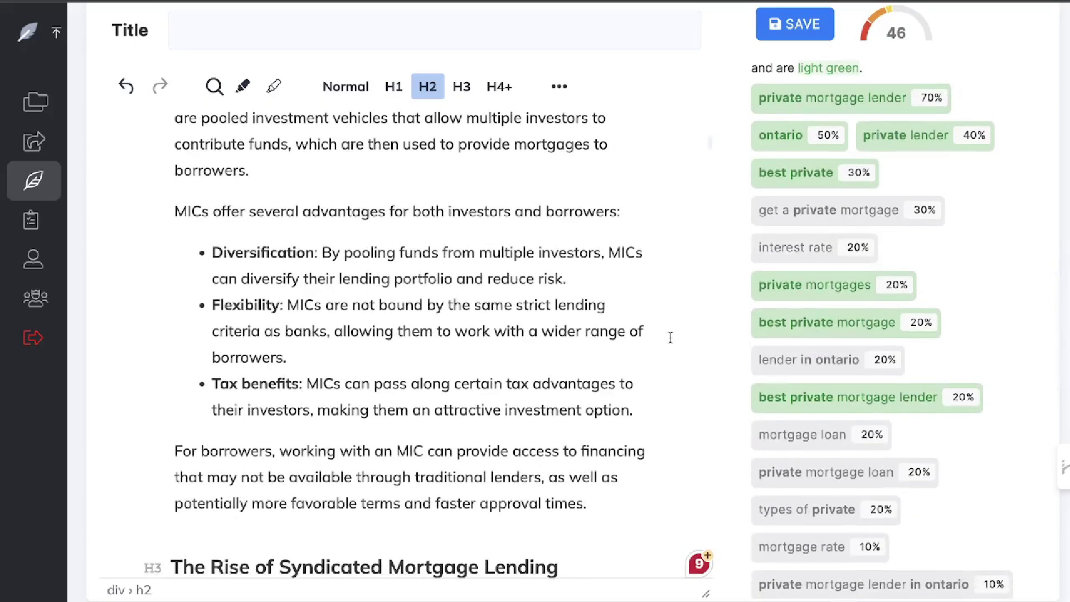
scroll(635, 337, "down", 8)
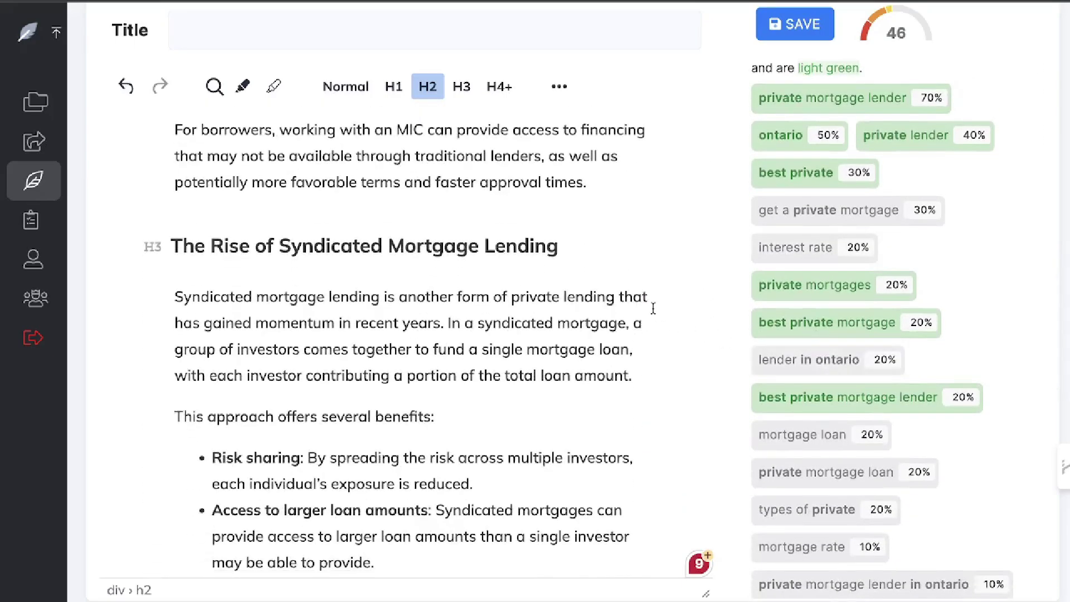
scroll(653, 308, "down", 6)
left_click(628, 447)
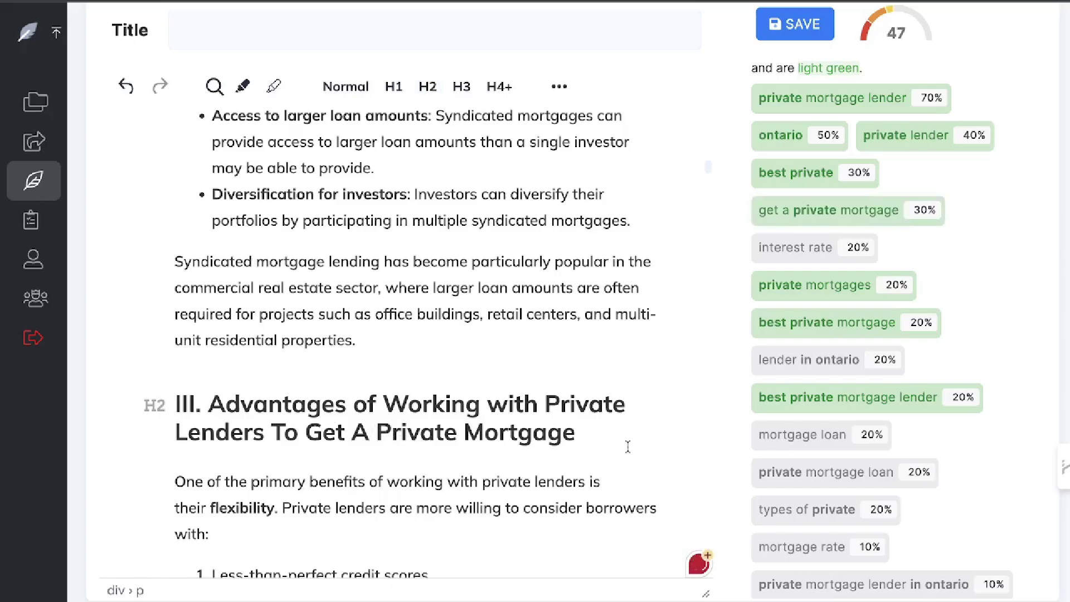
Extend the section III heading with "Lender In Ontario" after "To Get A Private Mortgage".
scroll(736, 304, "down", 1)
scroll(842, 309, "down", 3)
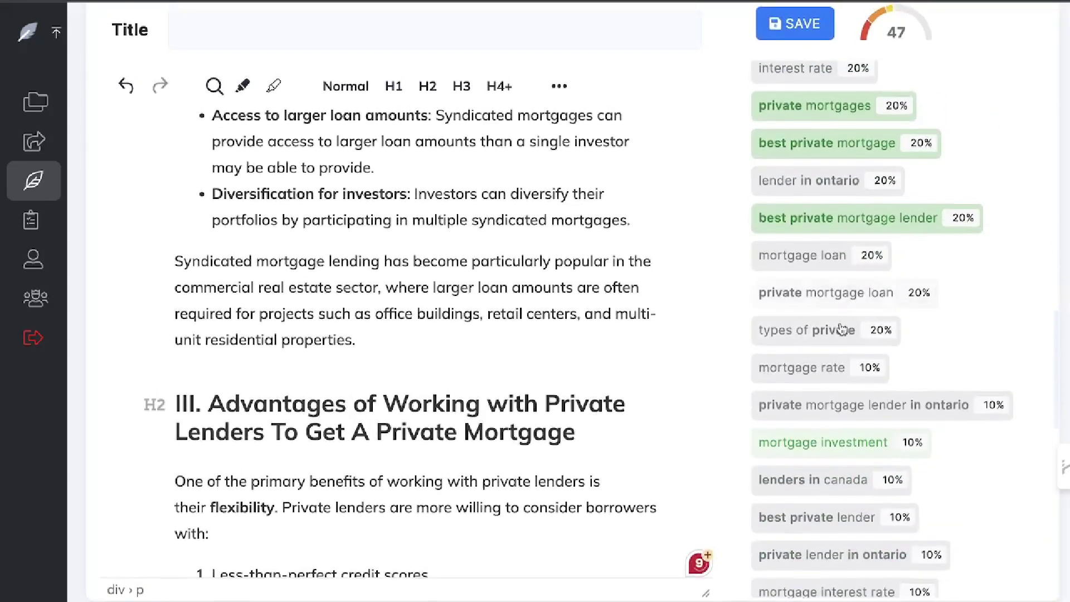
scroll(662, 396, "down", 3)
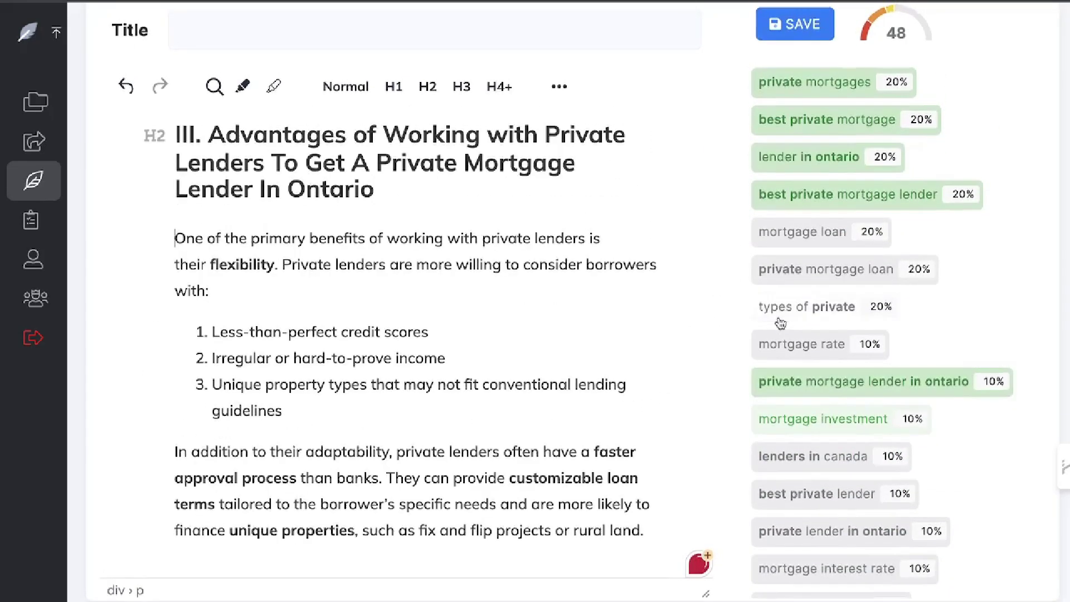
Check the remaining H2 / H3 term suggestions against the article's later subheadings, then return to the article's beginning.
scroll(648, 282, "down", 5)
scroll(648, 282, "down", 10)
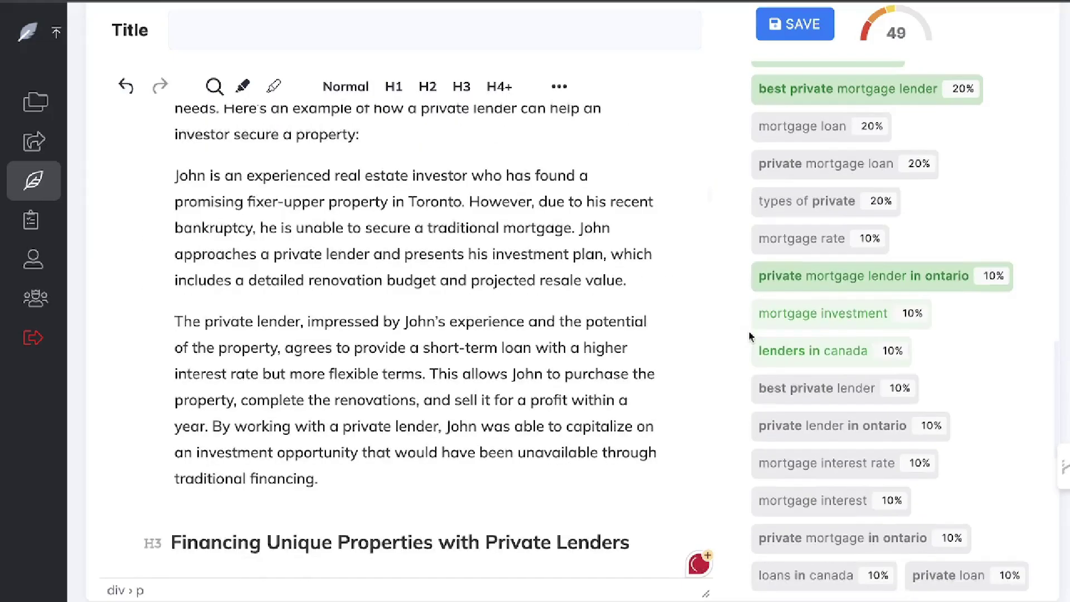
scroll(820, 310, "down", 7)
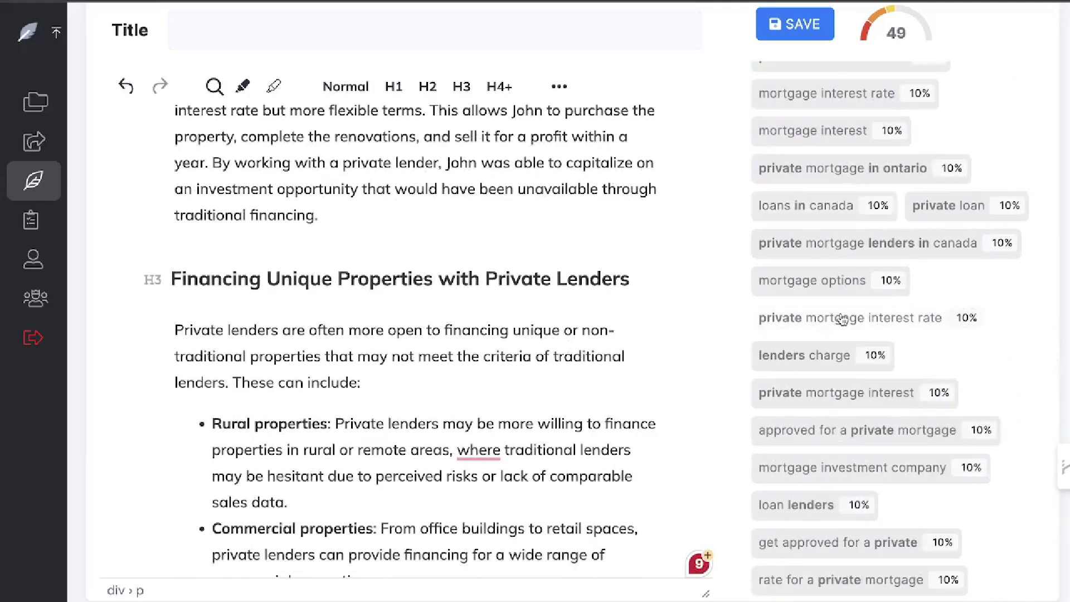
scroll(842, 319, "down", 4)
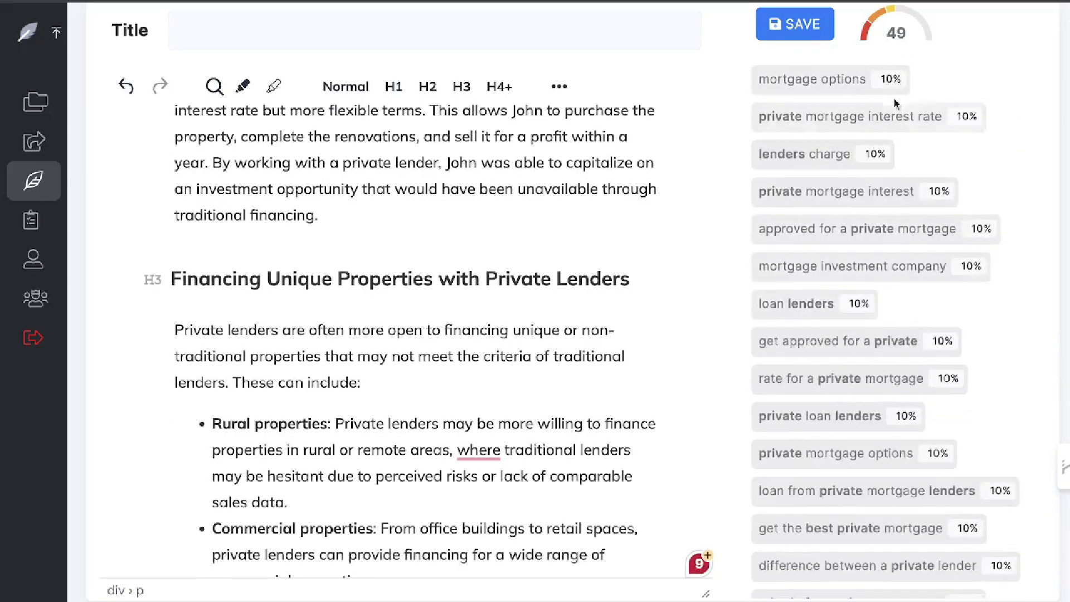
scroll(691, 213, "up", 20)
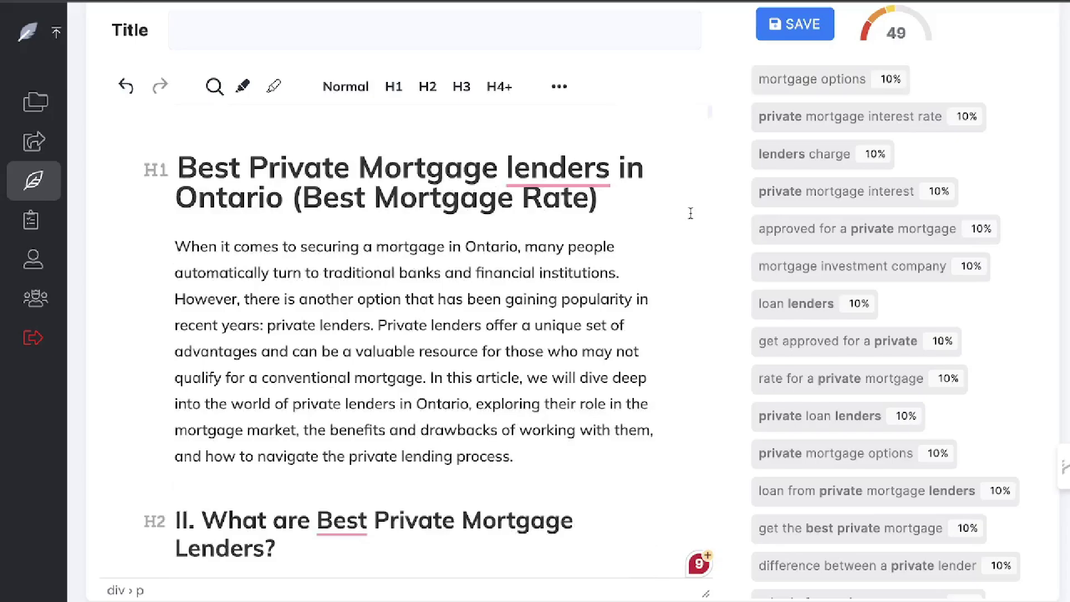
Generate an AI-written title and meta description for the article and save both.
scroll(691, 213, "up", 3)
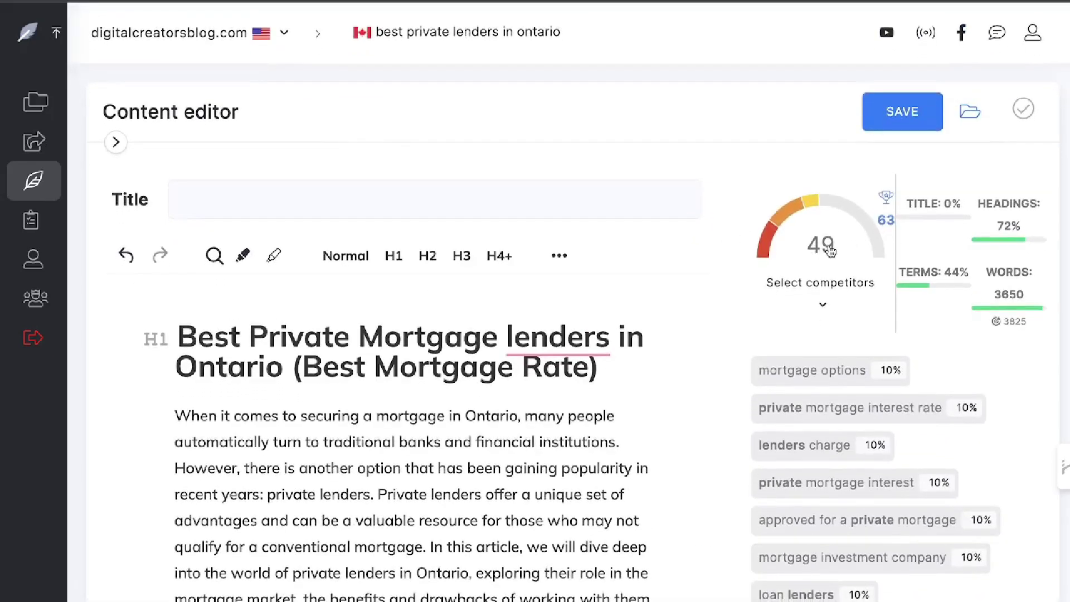
left_click(468, 207)
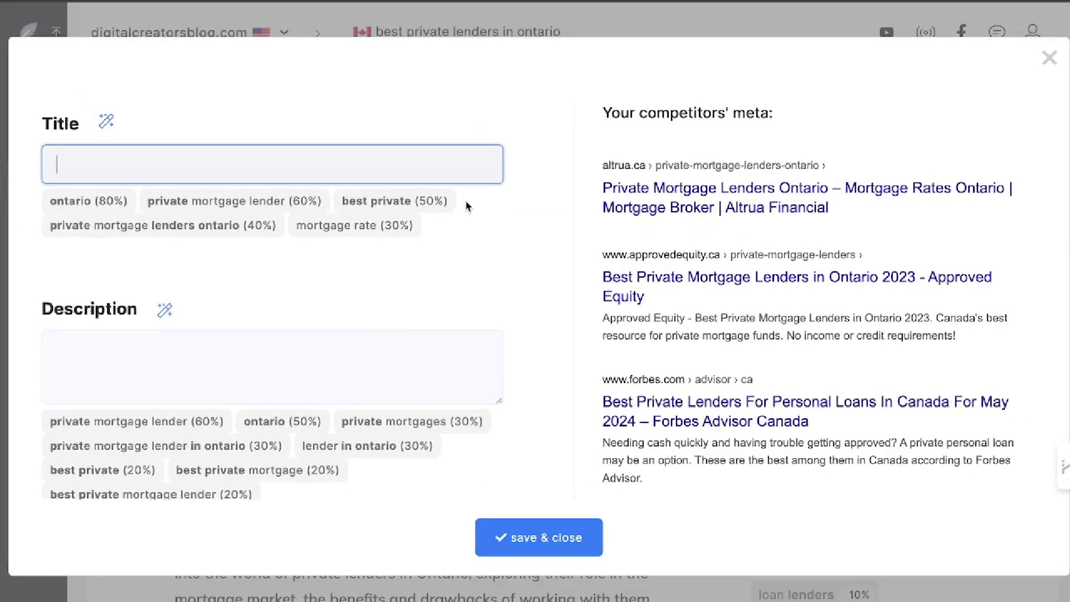
left_click(106, 120)
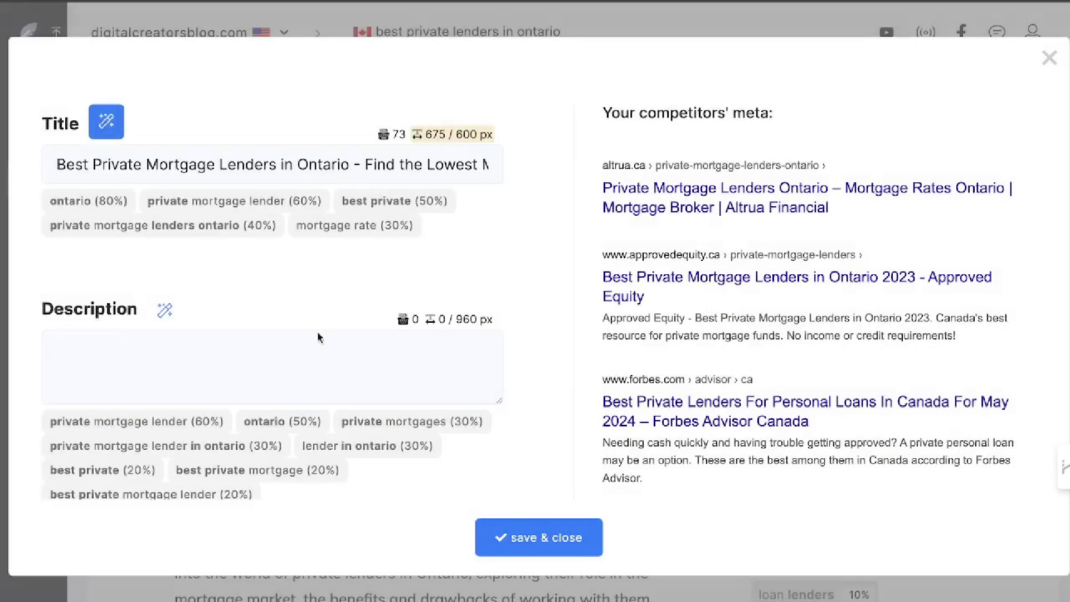
left_click(164, 310)
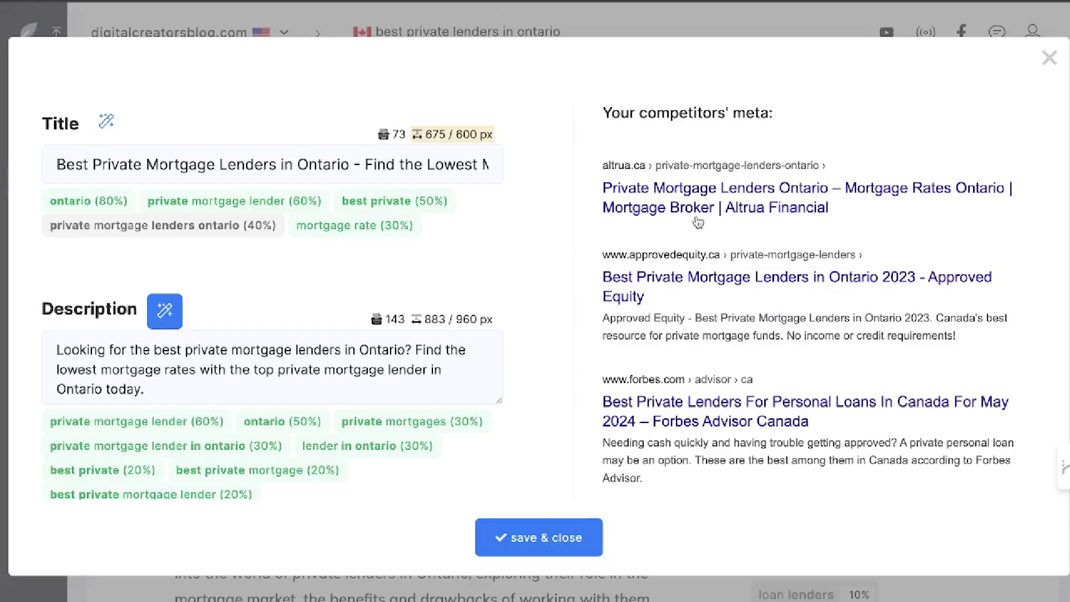
left_click(521, 534)
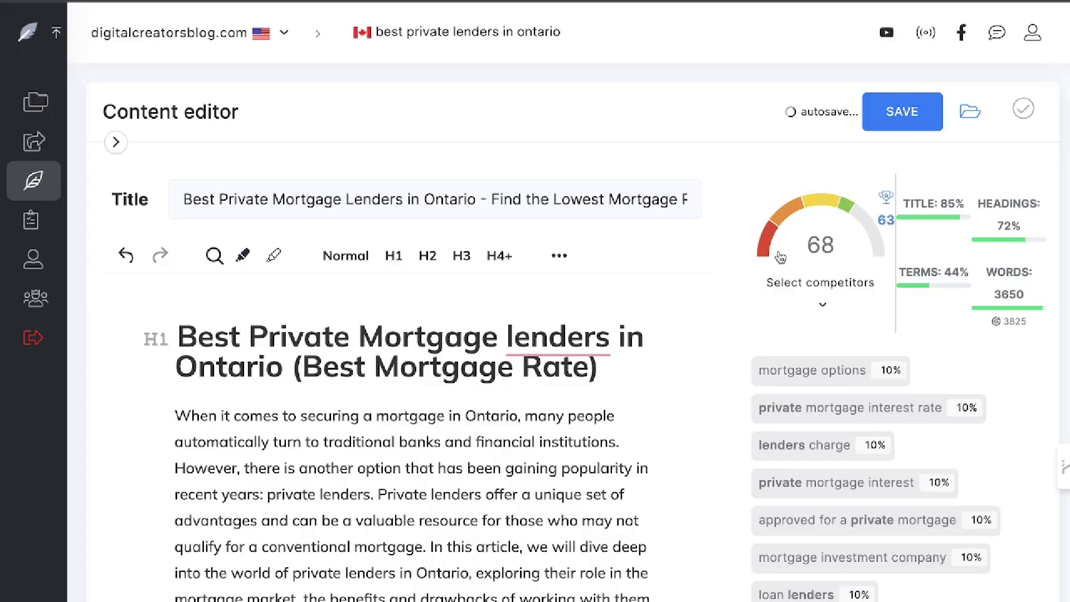
Compare the content score with the competitors' scores, and look over the outline, AI-writing and terms suggestions alongside the article.
mouse_move(906, 227)
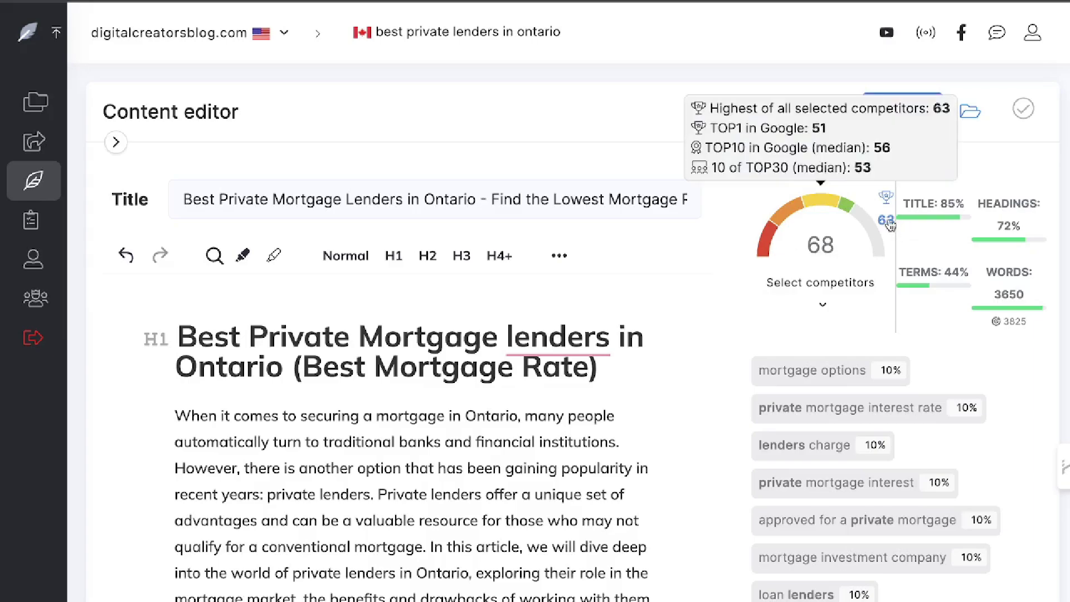
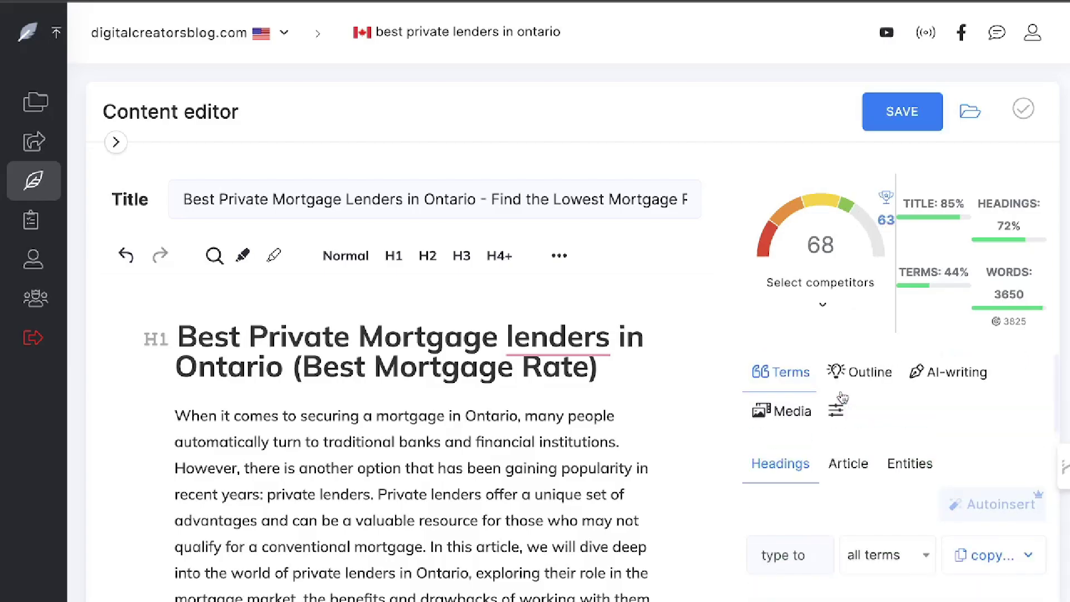
scroll(594, 305, "down", 4)
scroll(594, 305, "up", 3)
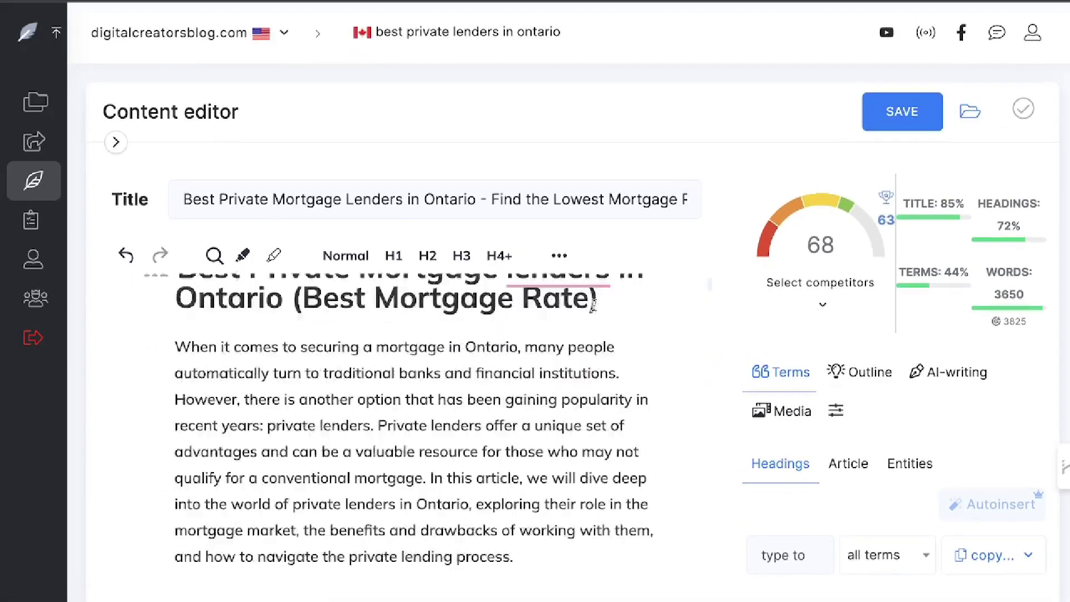
scroll(610, 213, "down", 2)
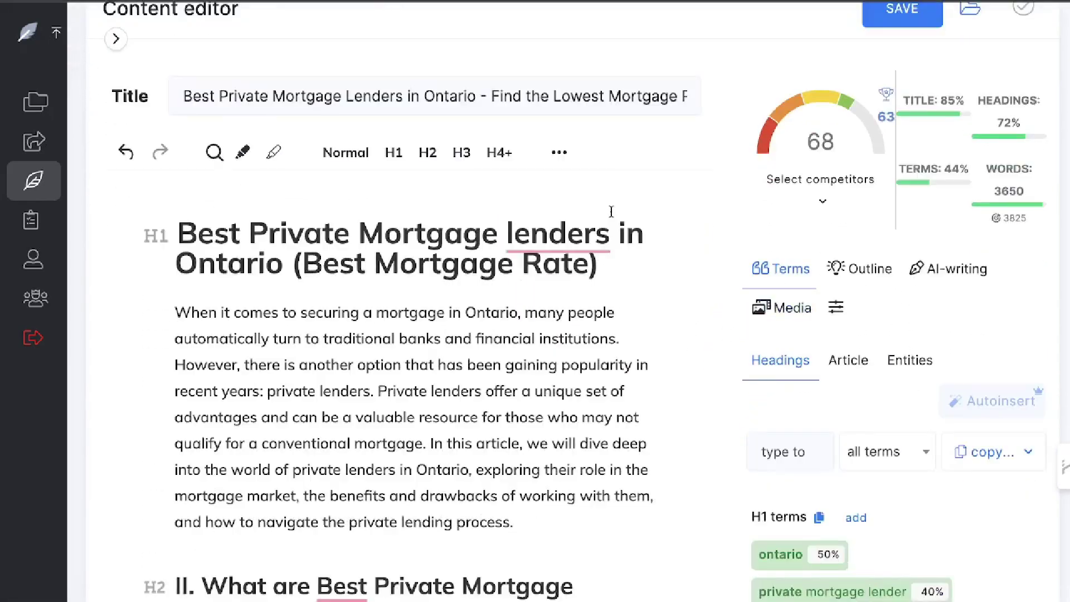
left_click(864, 281)
left_click(808, 278)
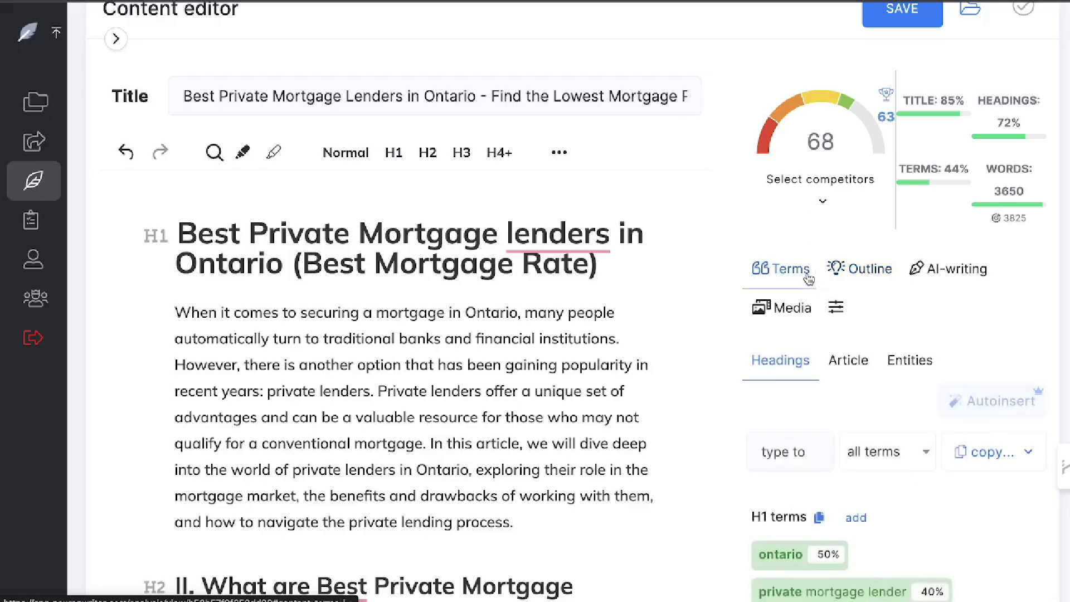
left_click(917, 270)
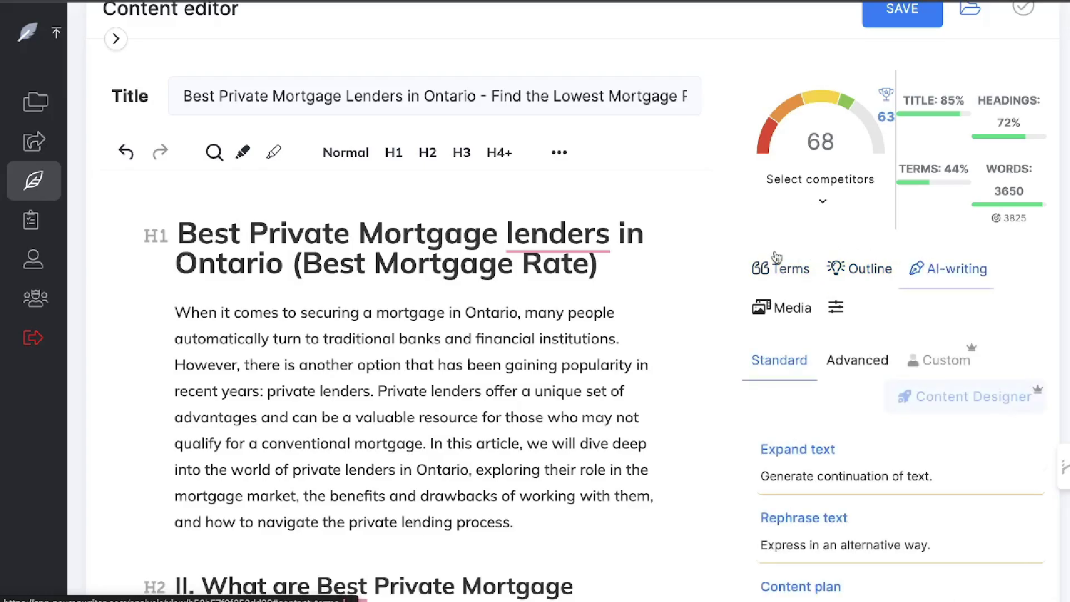
left_click(772, 278)
scroll(639, 236, "down", 10)
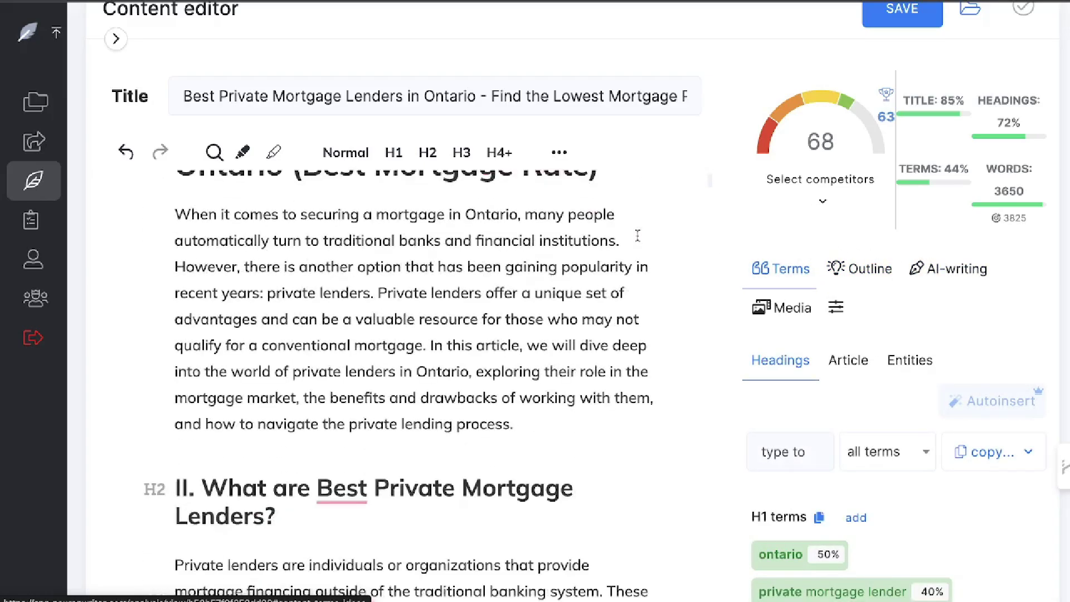
scroll(638, 235, "down", 1)
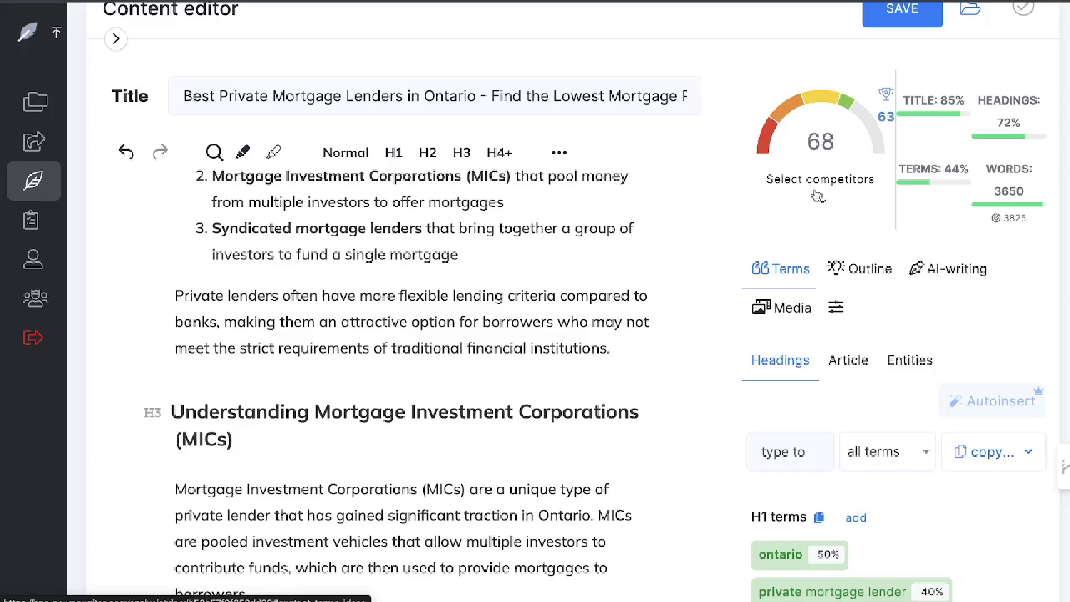
scroll(851, 177, "up", 3)
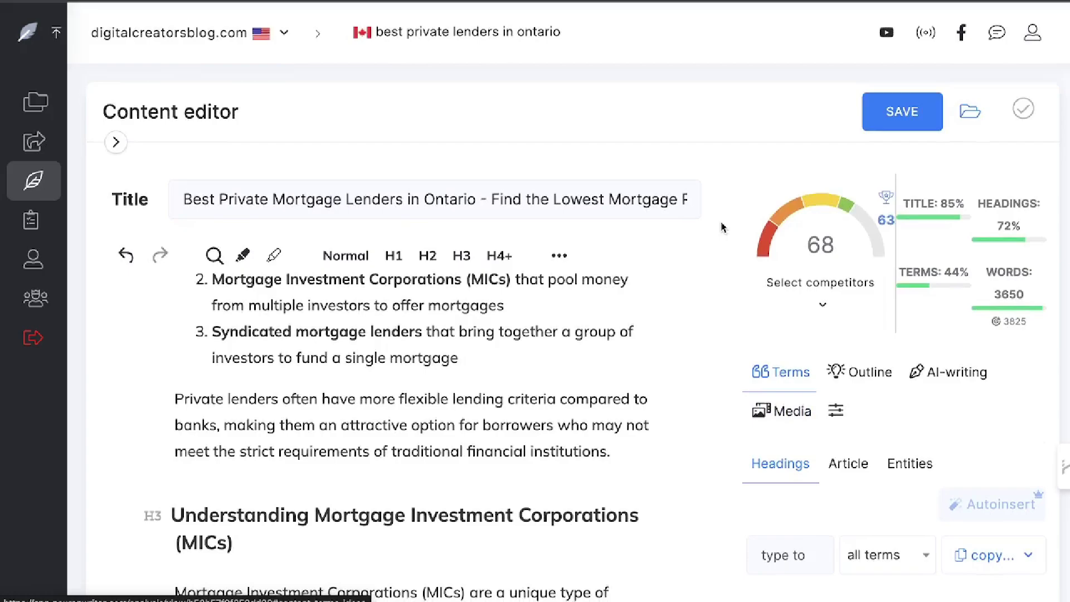
Review the H1 and H2 / H3 term suggestions for terms the headings do not yet use, and recheck the competitors' benchmark score.
scroll(722, 228, "down", 5)
scroll(534, 144, "down", 5)
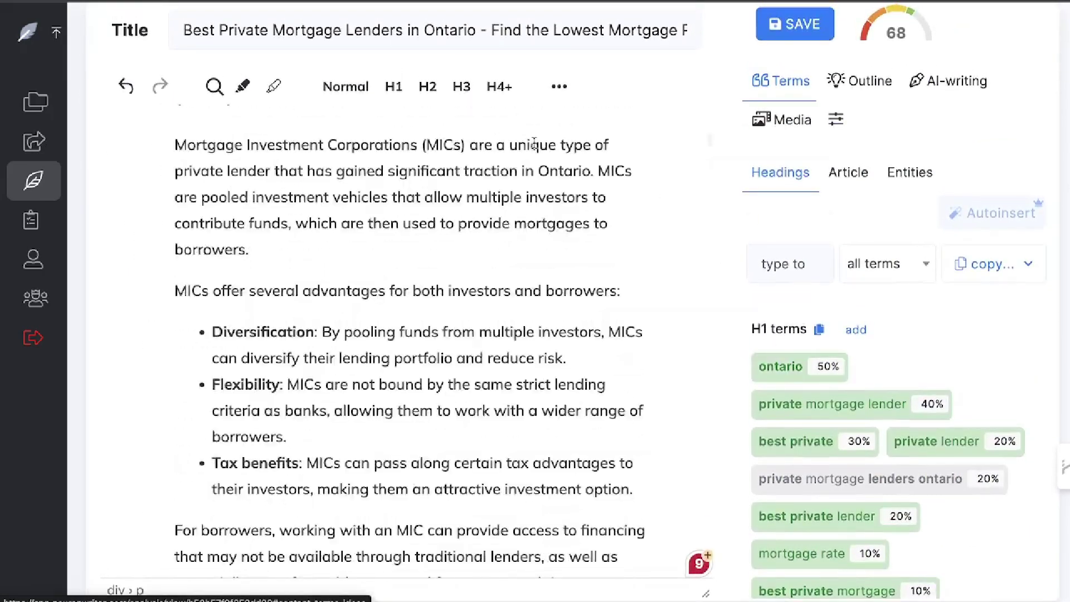
scroll(831, 402, "down", 5)
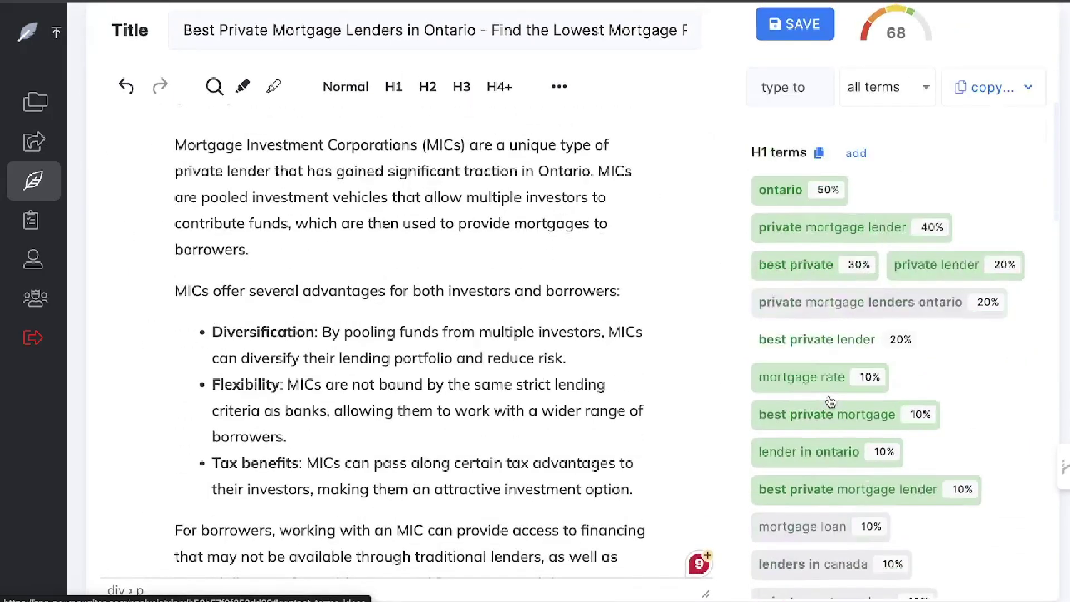
scroll(834, 223, "down", 4)
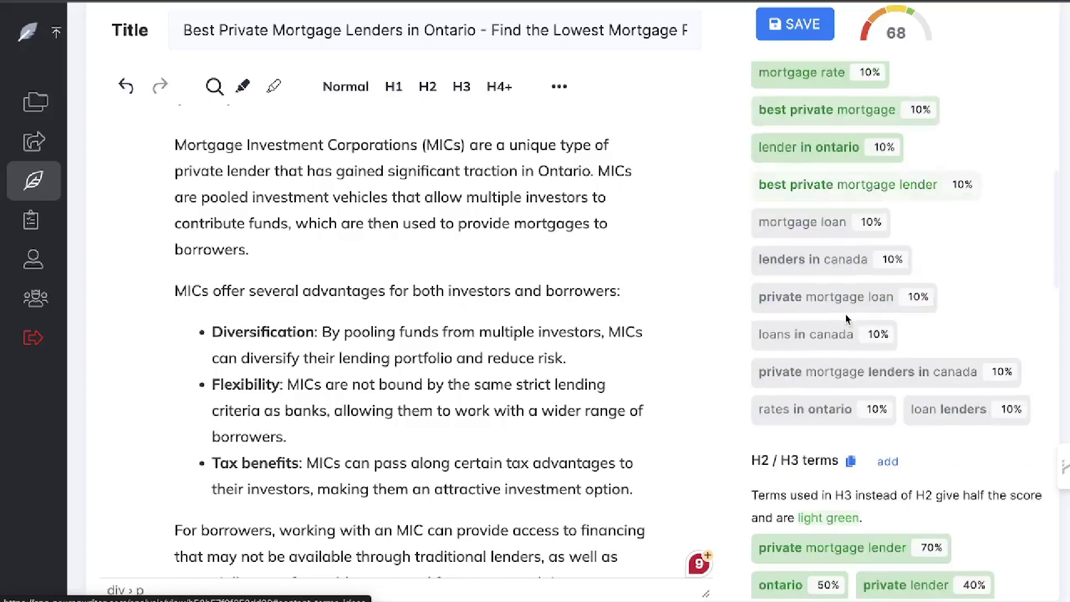
scroll(847, 319, "up", 6)
scroll(847, 319, "down", 4)
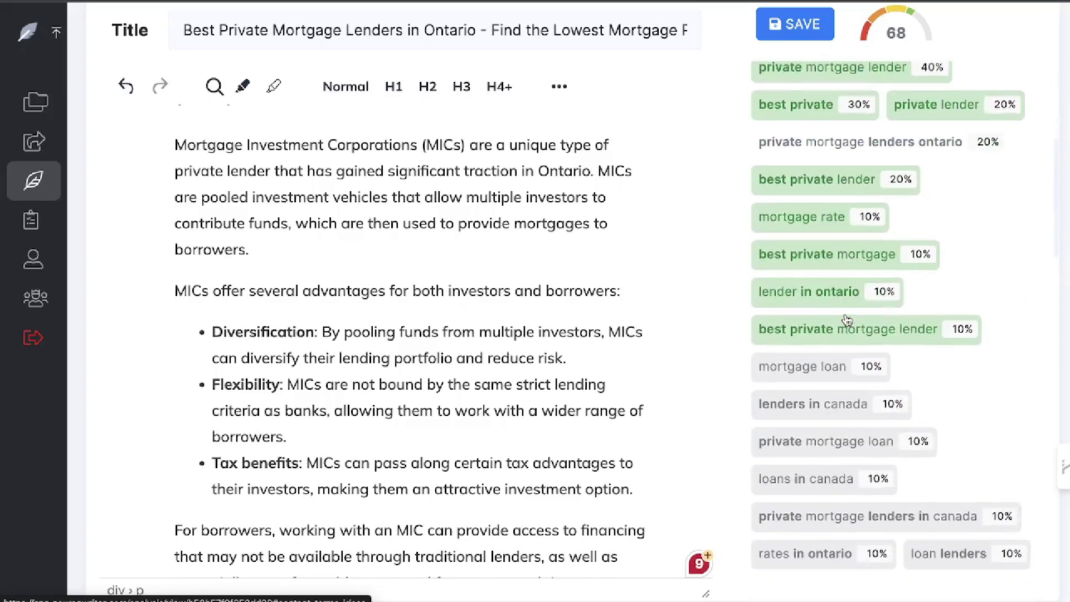
scroll(847, 312, "up", 2)
scroll(786, 299, "down", 10)
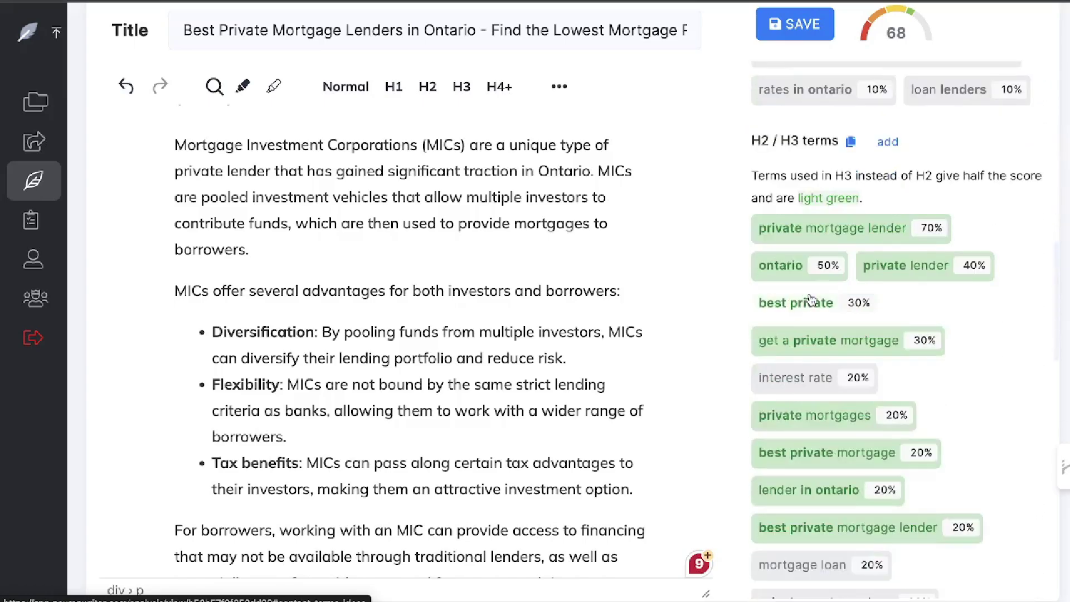
scroll(811, 301, "down", 10)
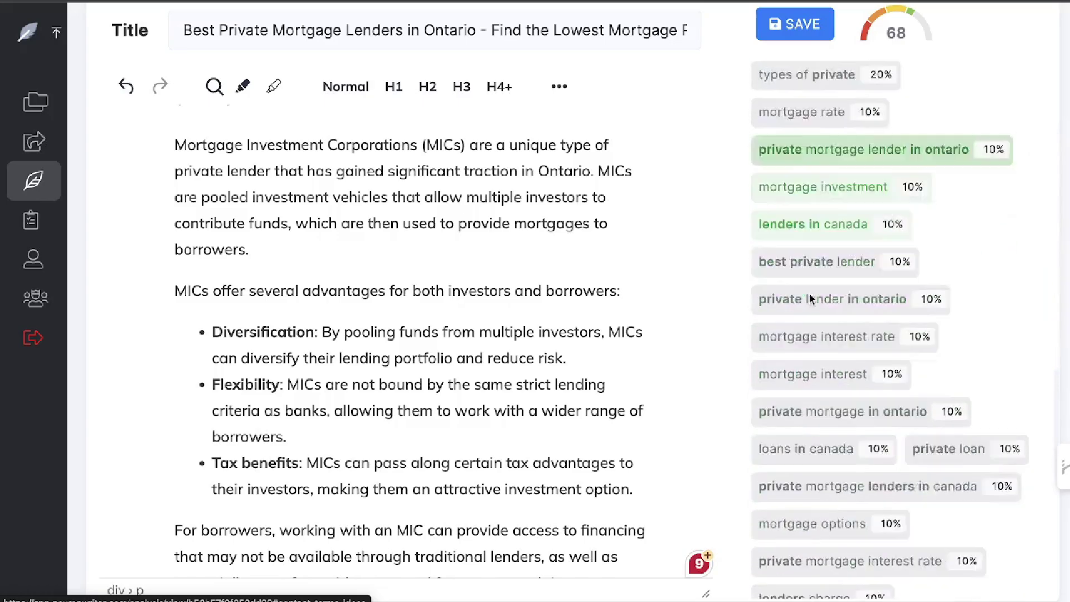
scroll(811, 300, "down", 5)
scroll(542, 159, "up", 15)
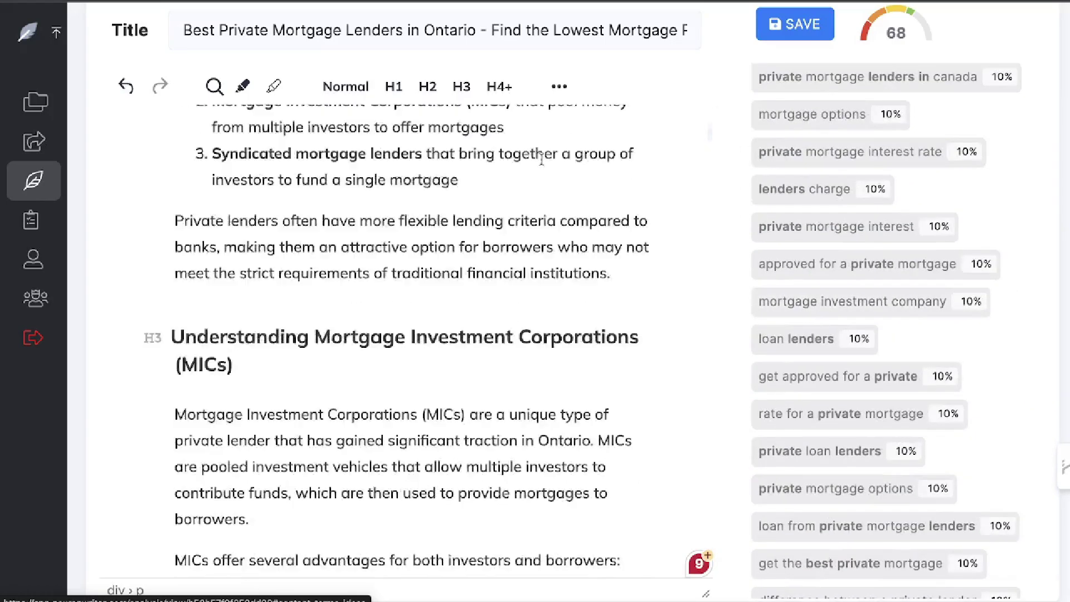
scroll(541, 159, "up", 2)
scroll(595, 255, "down", 4)
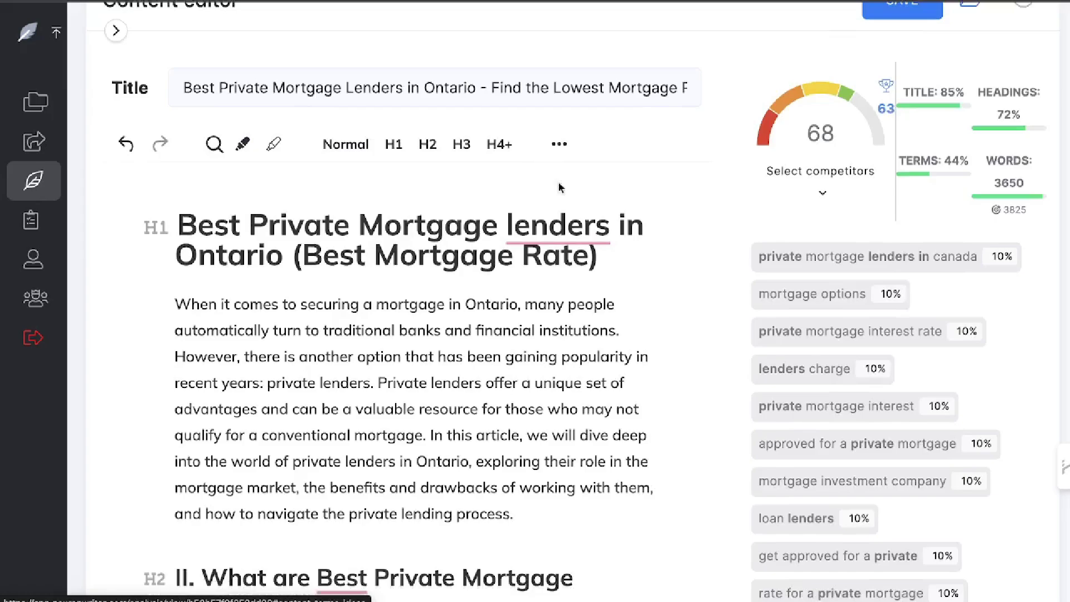
scroll(645, 338, "down", 5)
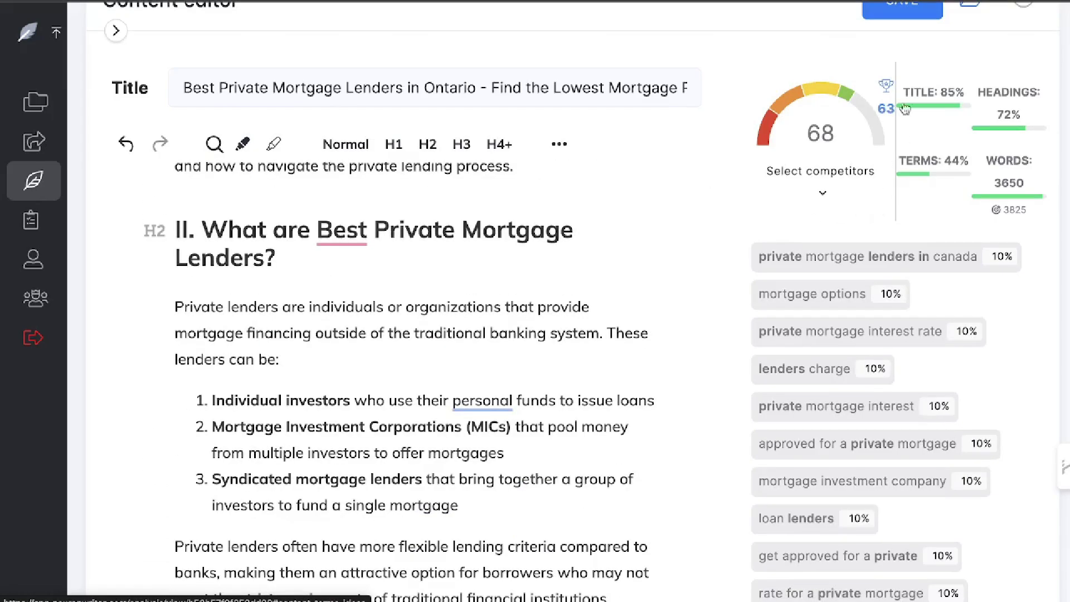
mouse_move(886, 112)
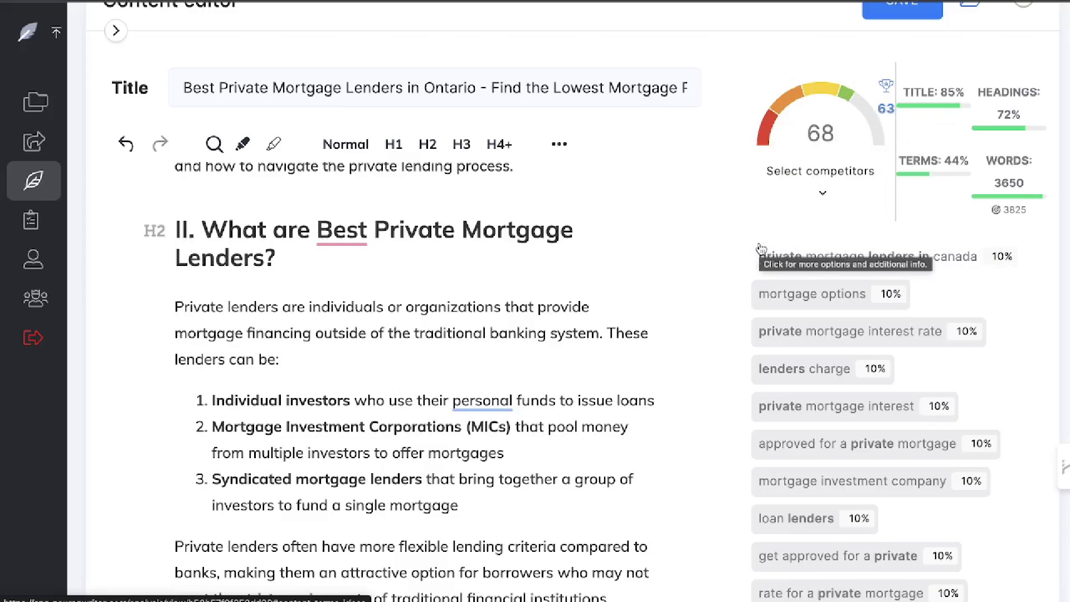
Replace the question mark at the end of the H2 heading "II. What are Best Private Mortgage Lenders?" with "Ontario".
scroll(808, 341, "up", 5)
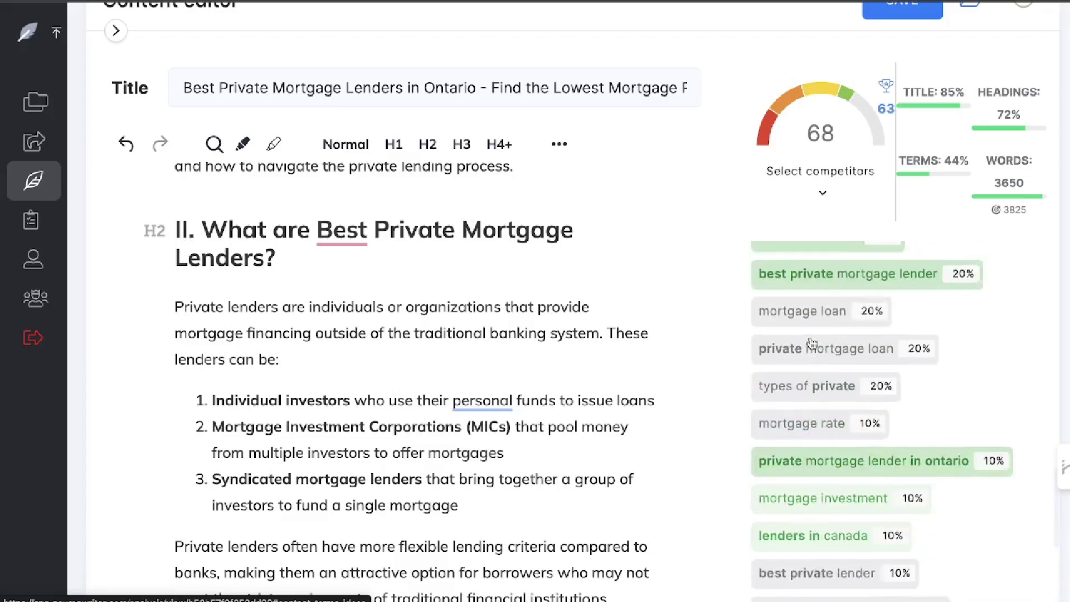
scroll(812, 343, "up", 10)
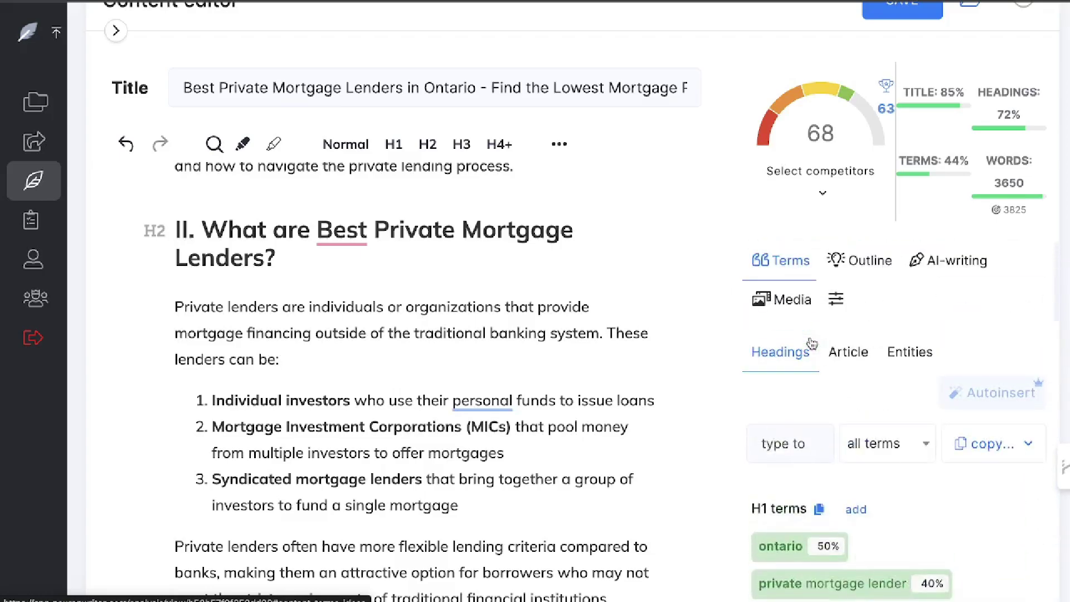
scroll(811, 342, "down", 2)
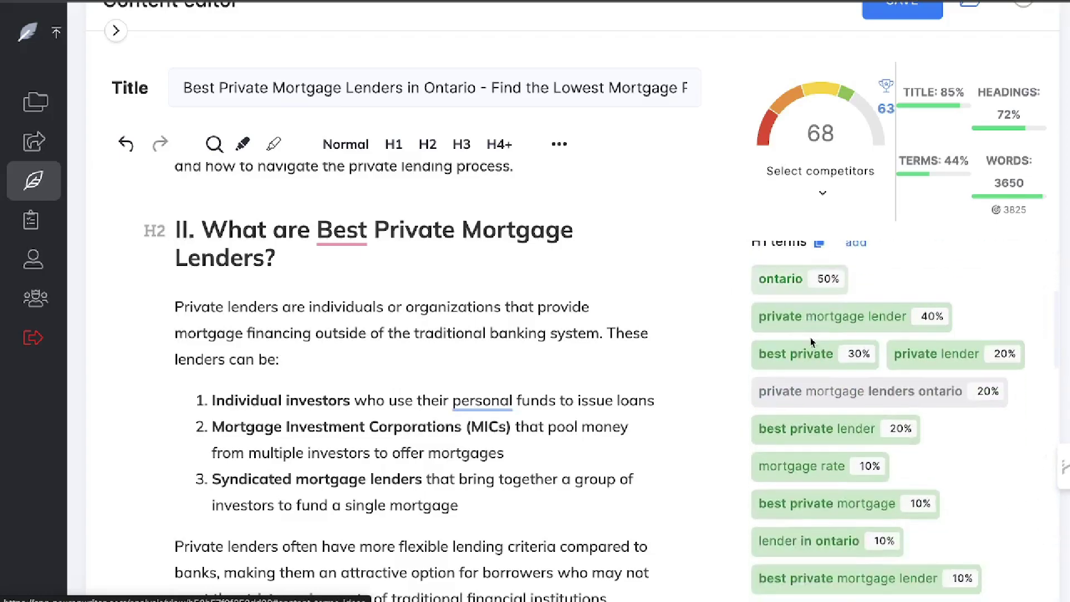
left_click(331, 263)
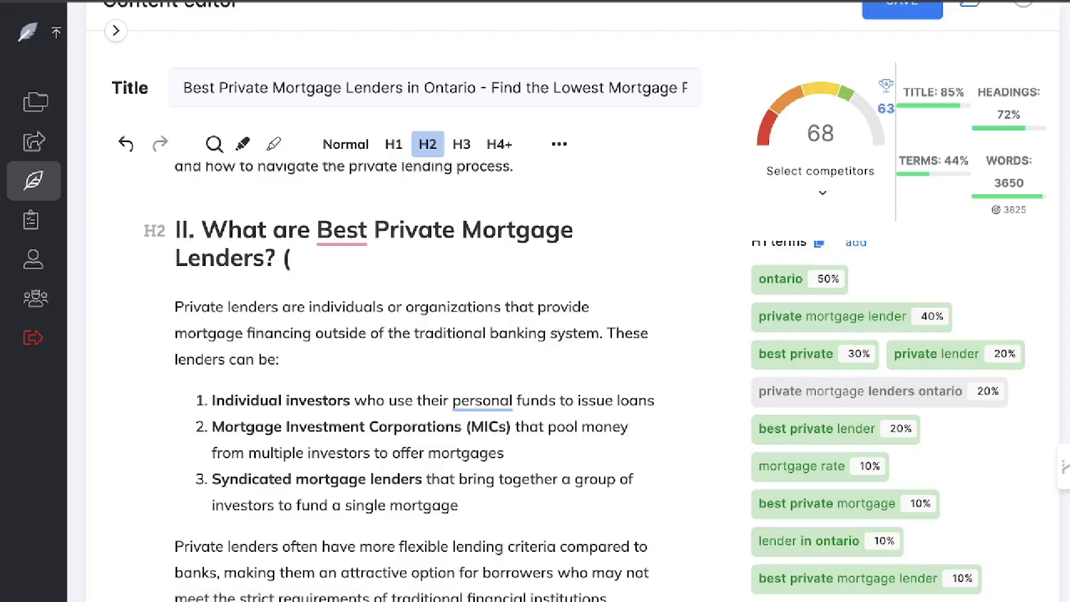
type("(")
key("BackSpace")
key("BackSpace")
key("BackSpace")
type("Ontario")
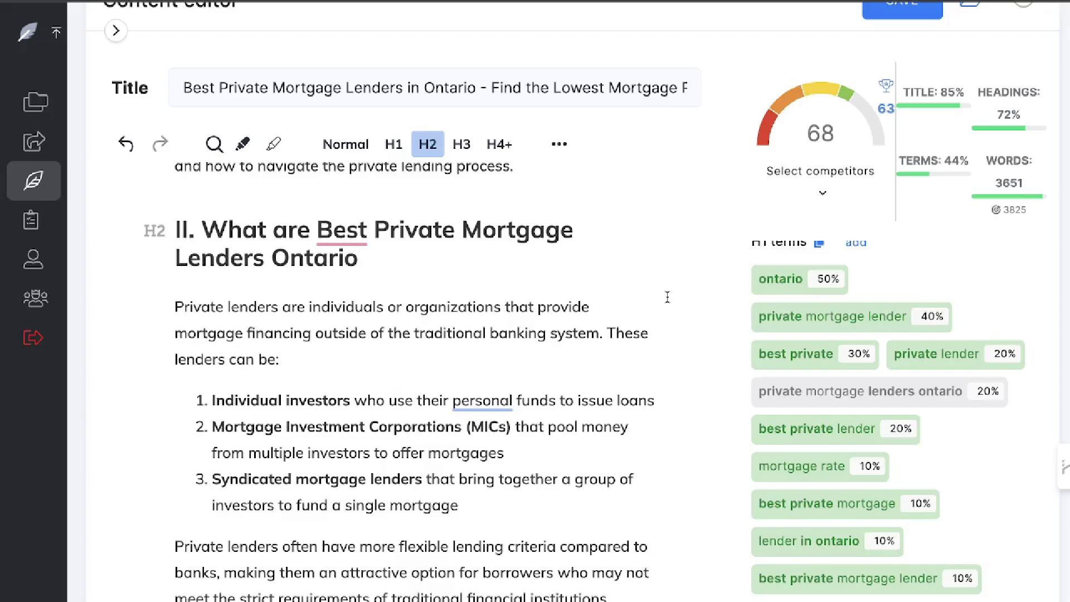
Select the optimized article's text upward from its closing paragraph, and open the published "Best Private Lenders In Ontario" post for editing in WordPress.
scroll(667, 297, "down", 2)
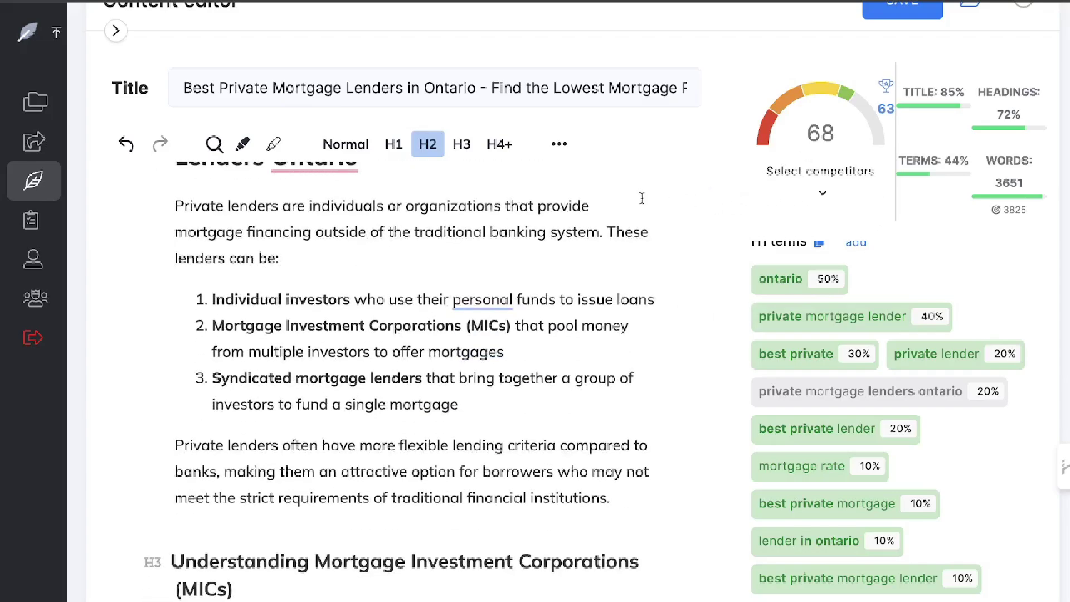
scroll(626, 227, "up", 1)
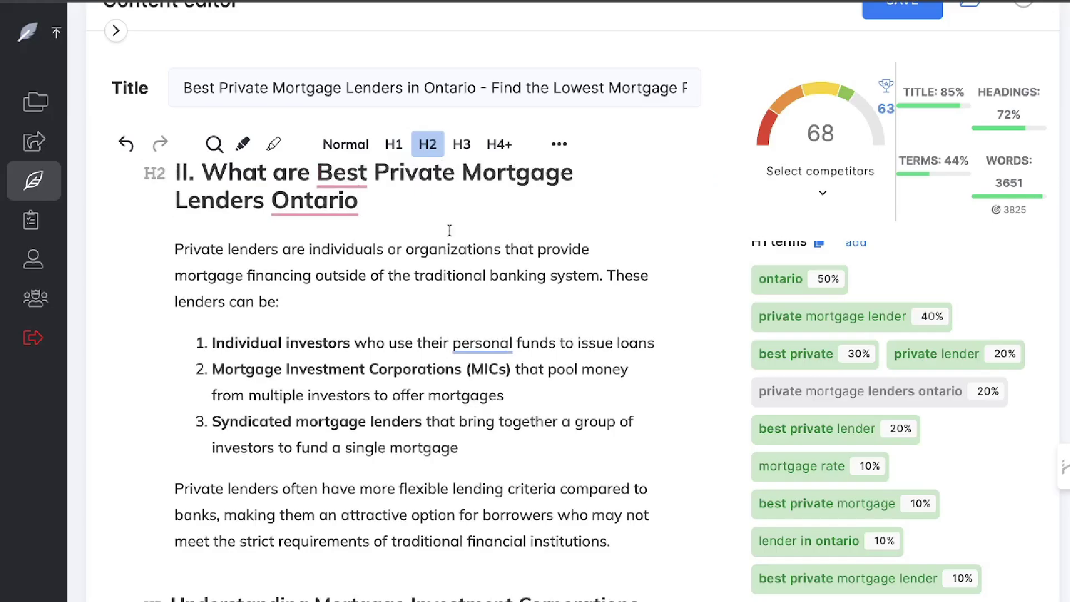
scroll(449, 230, "down", 20)
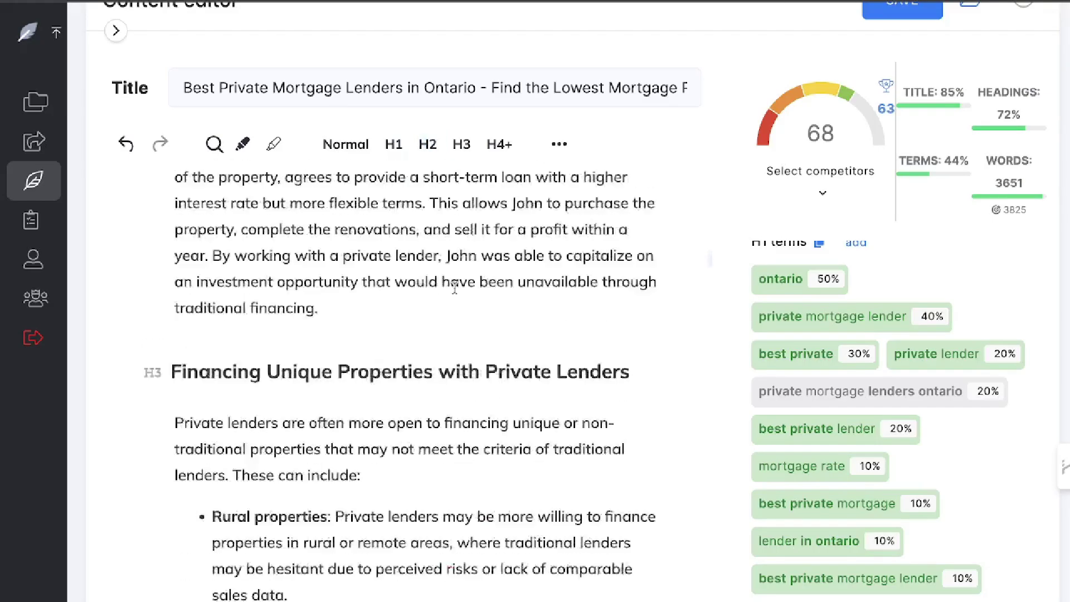
scroll(454, 287, "down", 20)
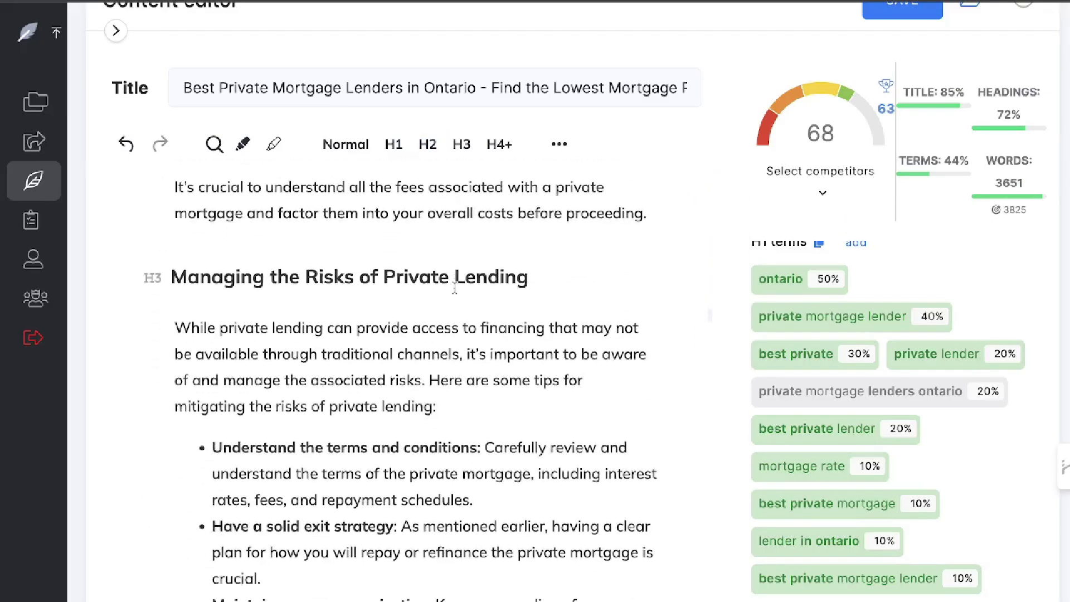
scroll(455, 288, "down", 20)
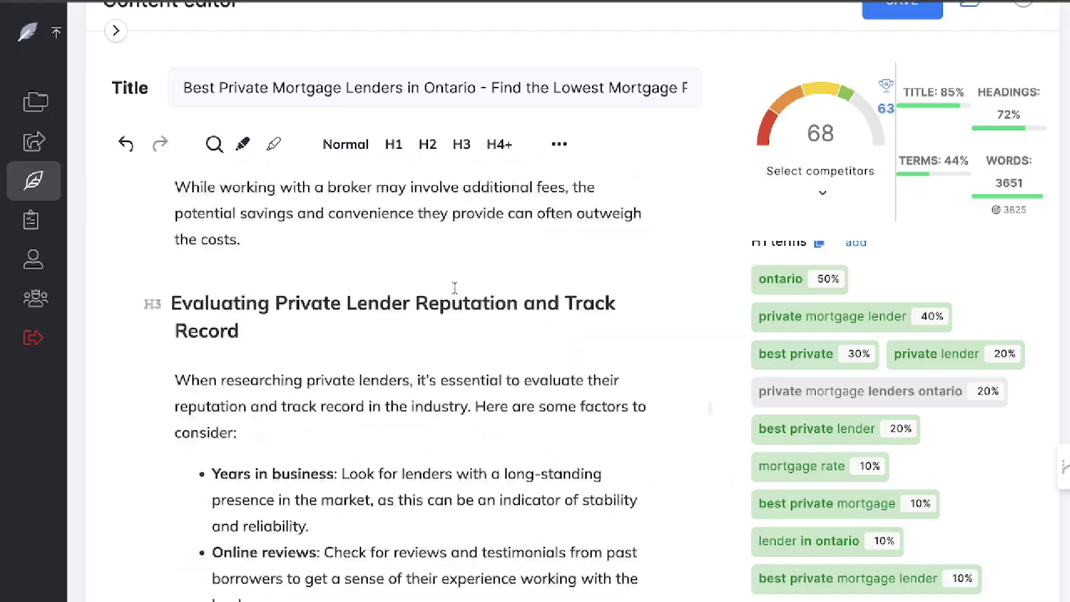
scroll(455, 288, "down", 20)
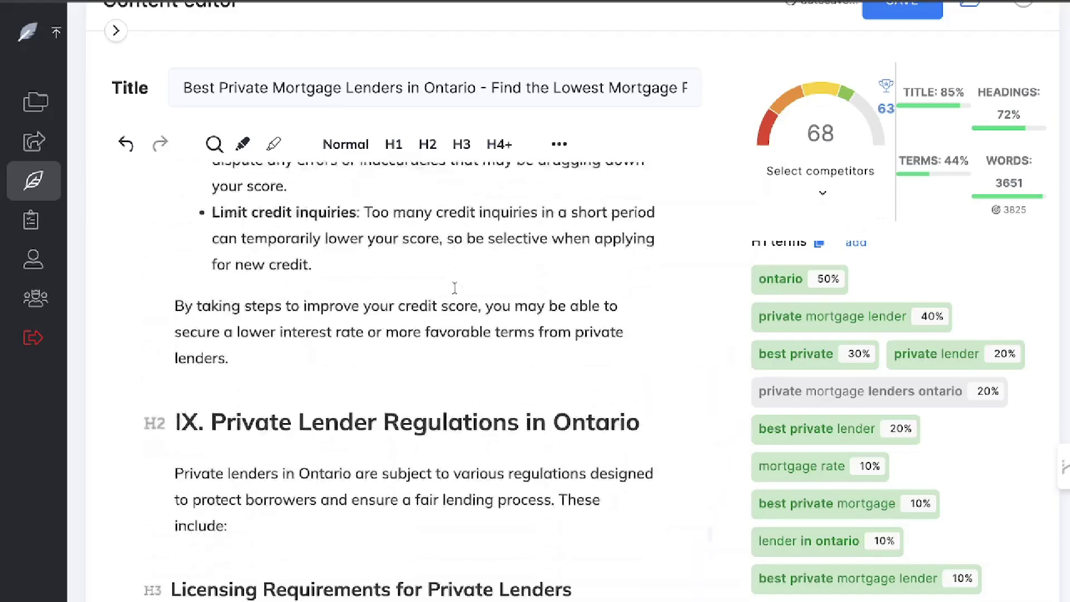
scroll(409, 292, "down", 15)
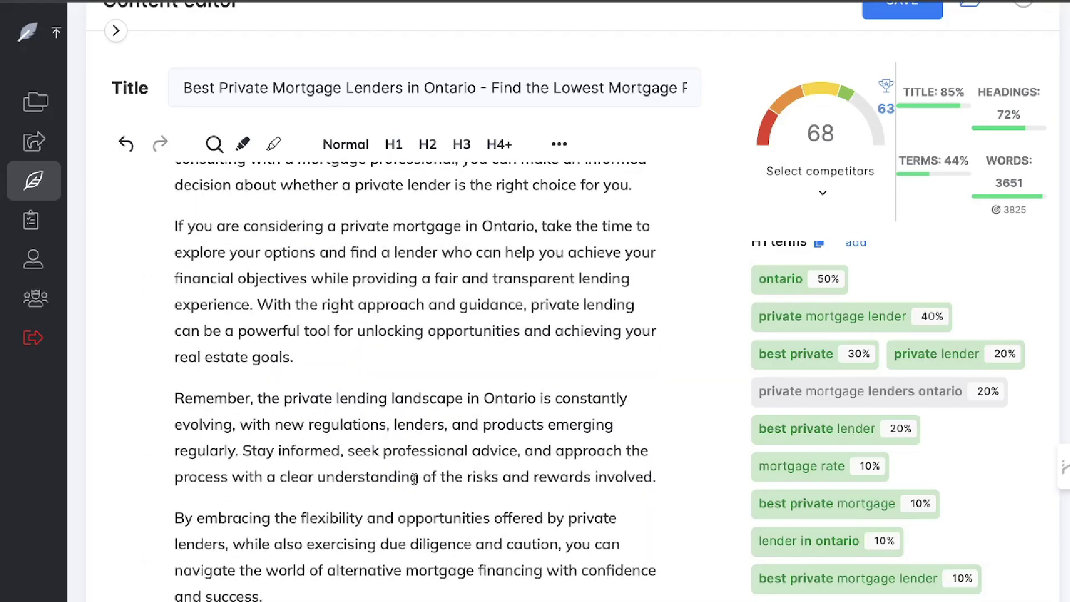
left_click_drag(279, 591, 180, 226)
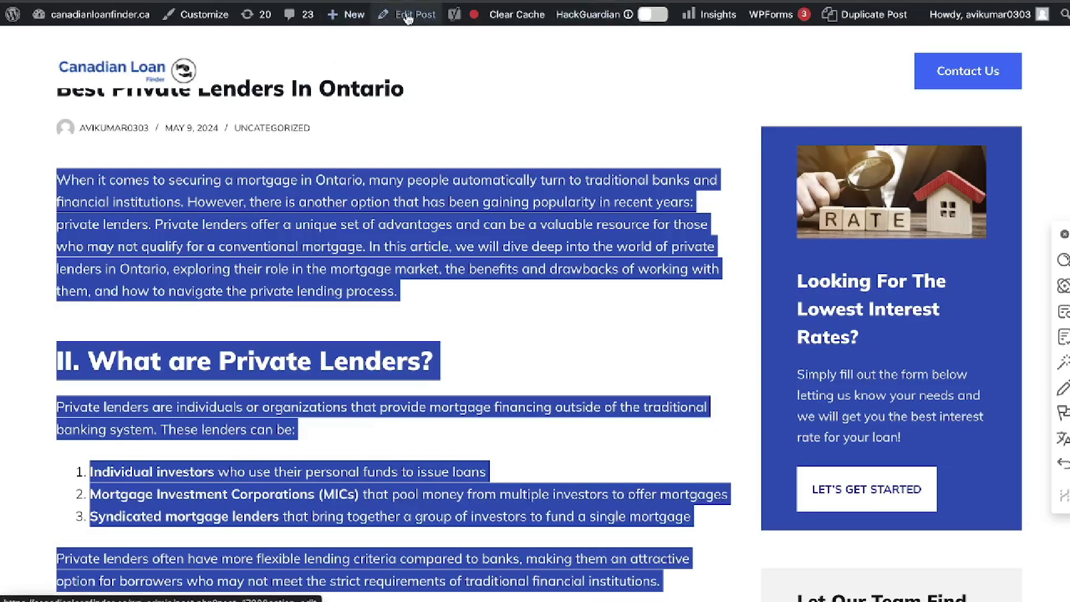
left_click(408, 17)
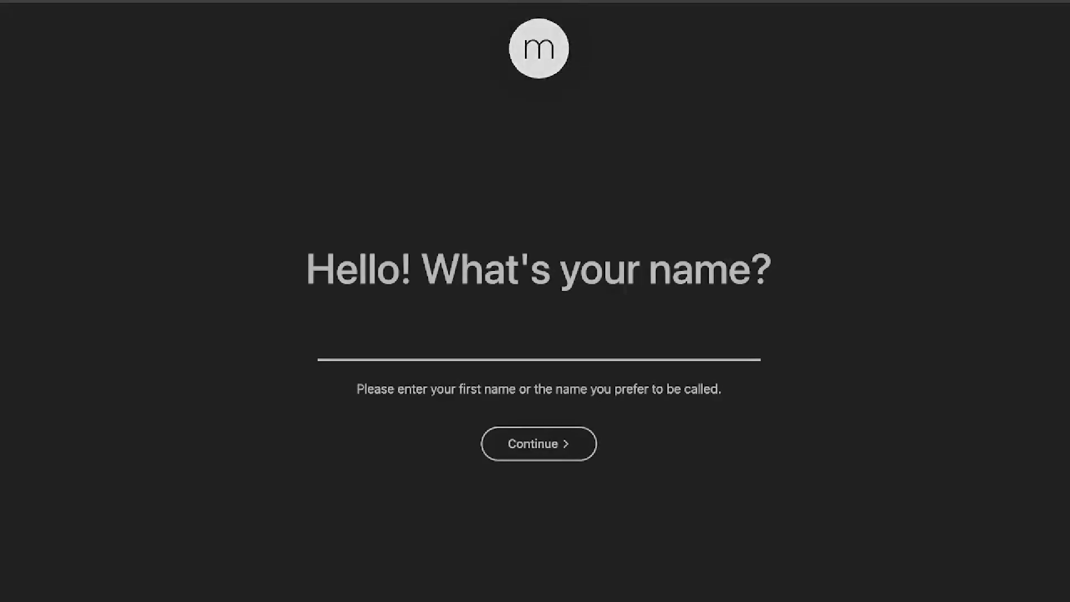
Go to the WordRocket AI website at wordrocket.ai and sign in to reach its content templates.
type("wor")
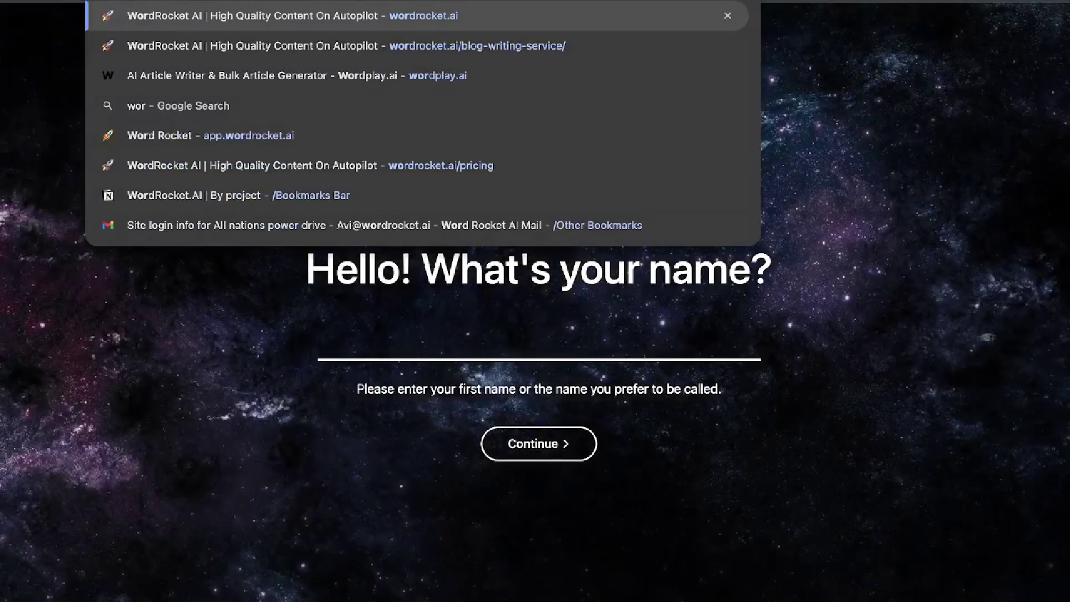
key("Return")
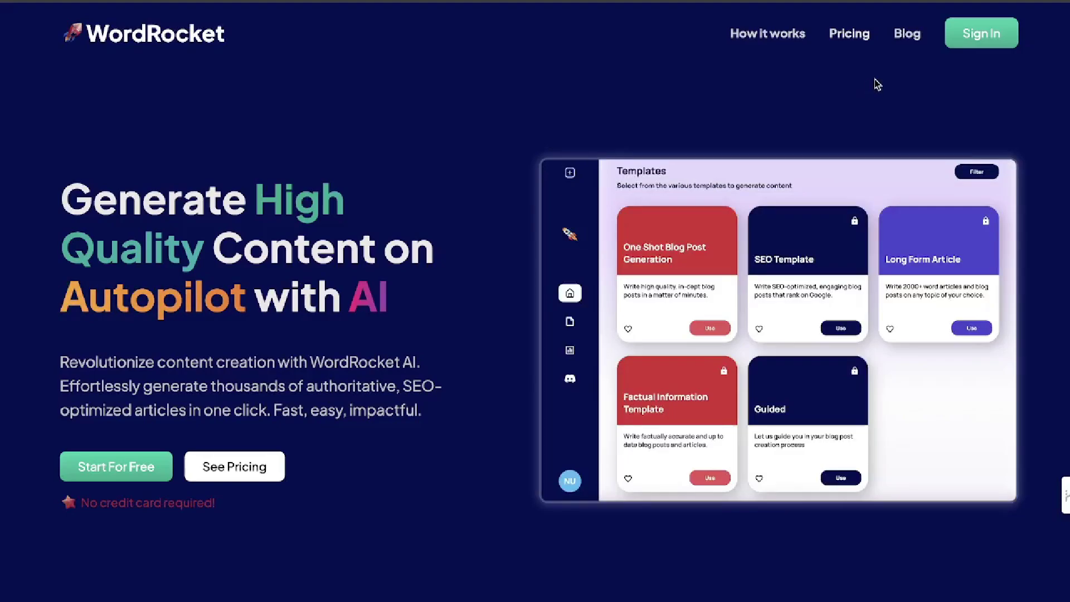
left_click(966, 44)
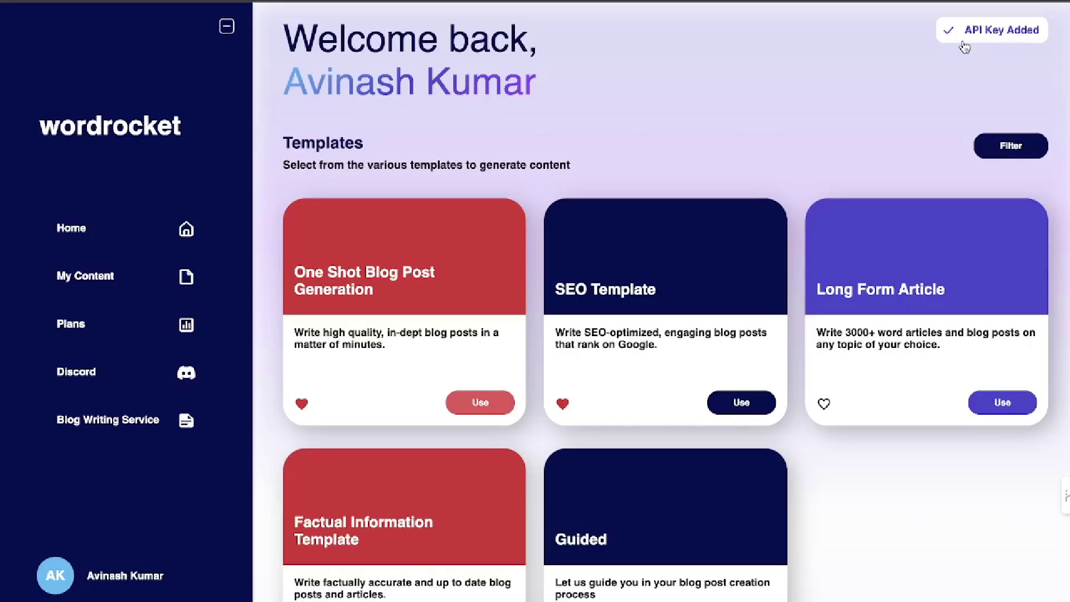